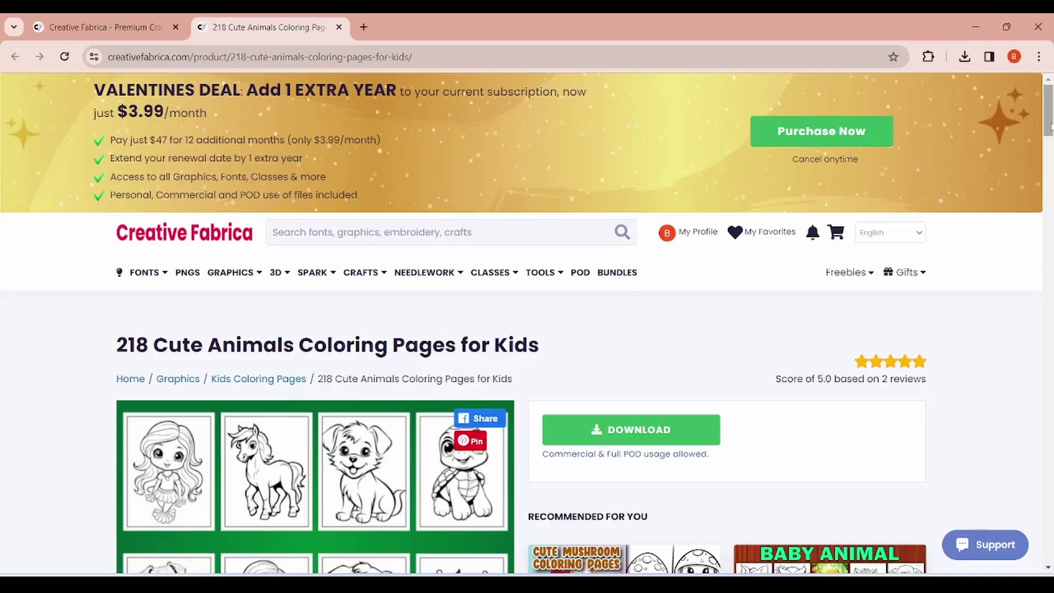
Scroll down through the preview thumbnails of the 218 Cute Animals Coloring Pages product page.
scroll(1050, 127, "down", 3)
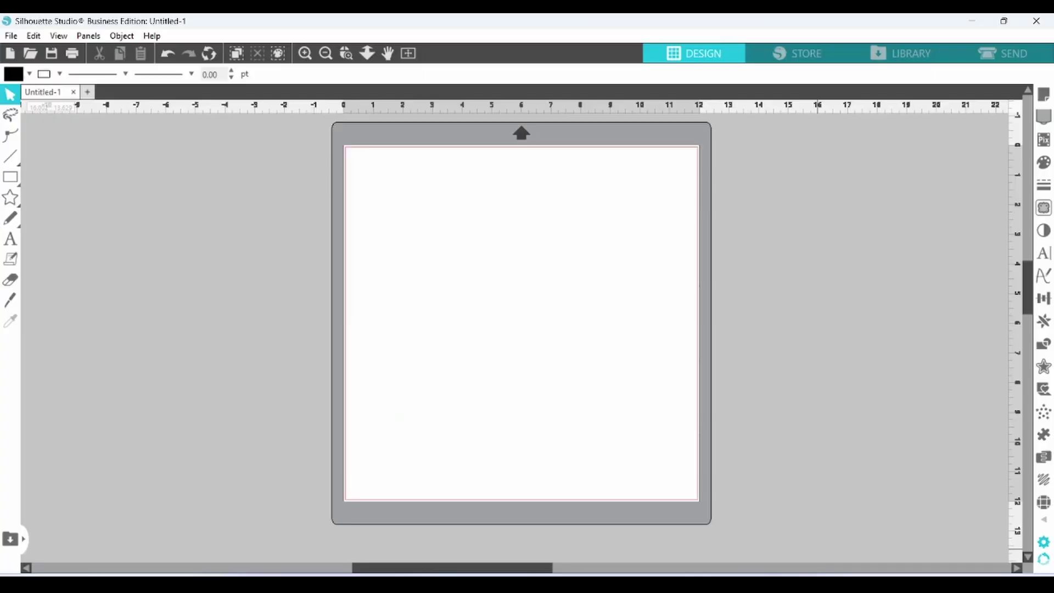
Merge 'Cute Animals coloring pages for kids-85.png', the turtle page, into the blank design.
left_click(11, 35)
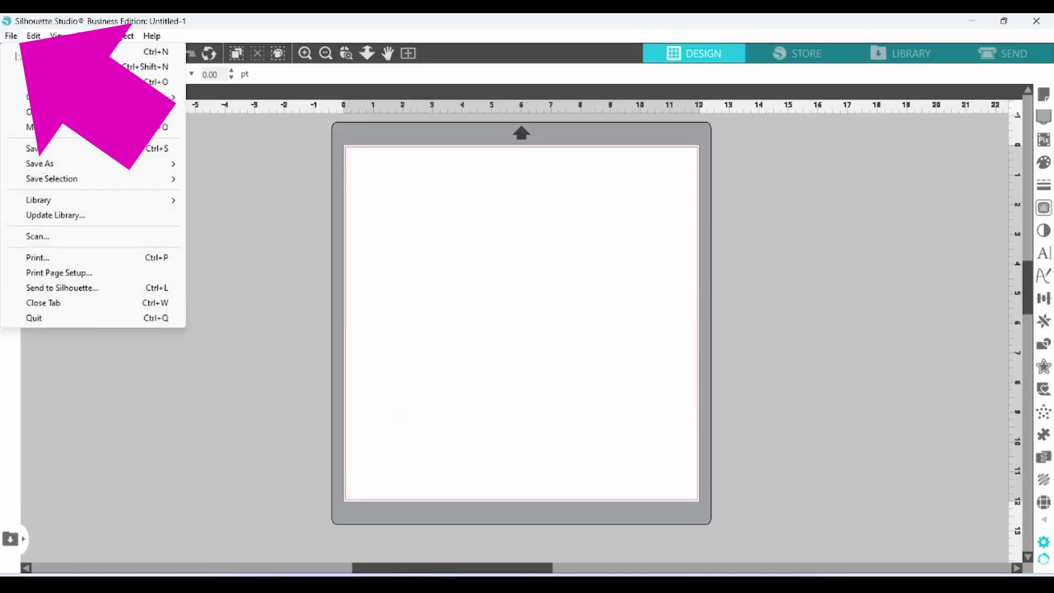
left_click(39, 127)
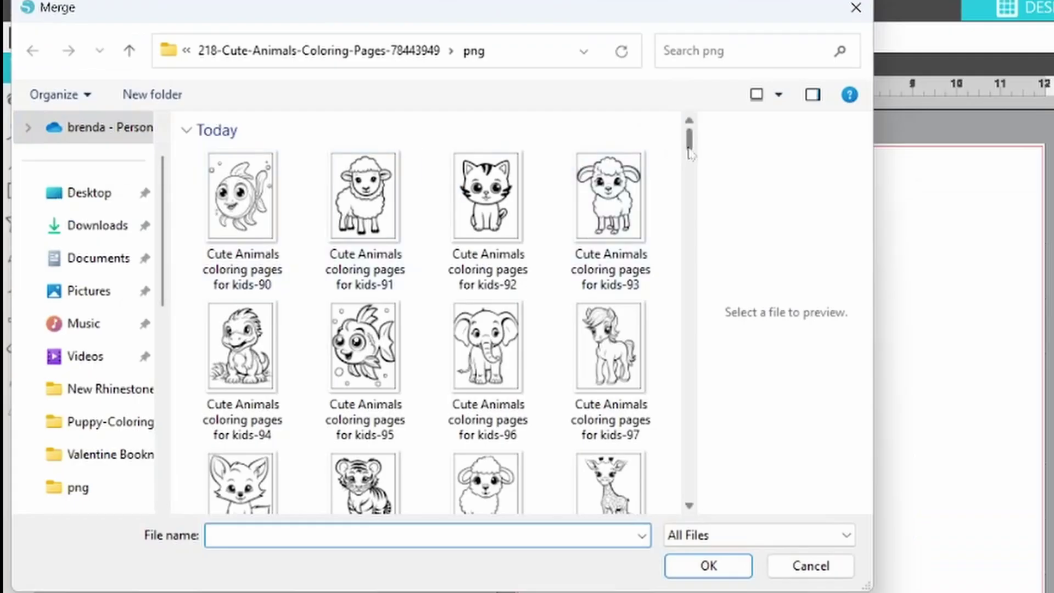
left_click_drag(690, 154, 691, 191)
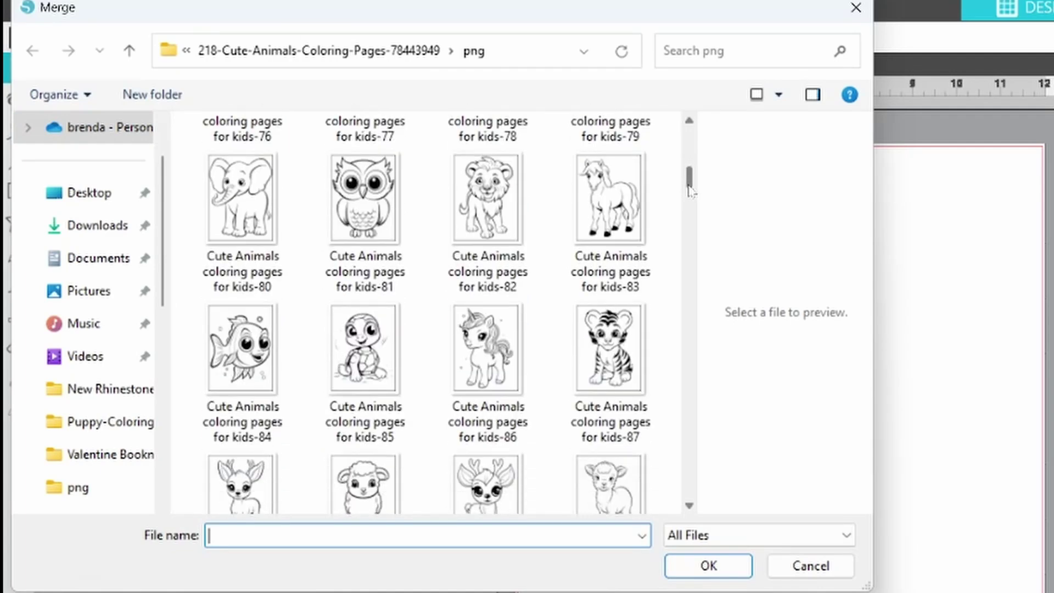
double_click(379, 369)
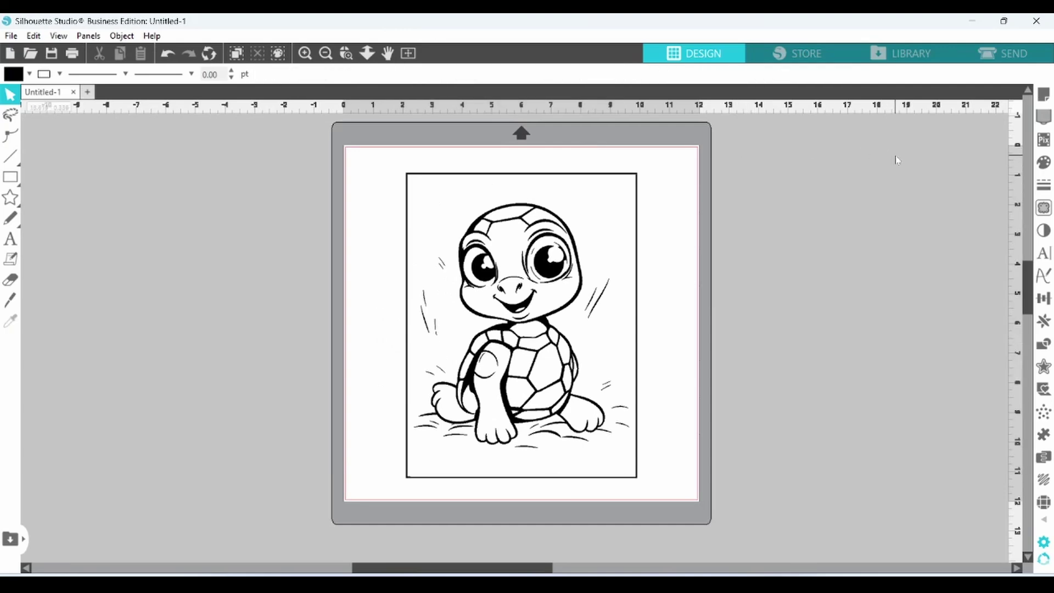
Trace the whole turtle picture into cut lines and drag the original image off to the left.
left_click(1043, 210)
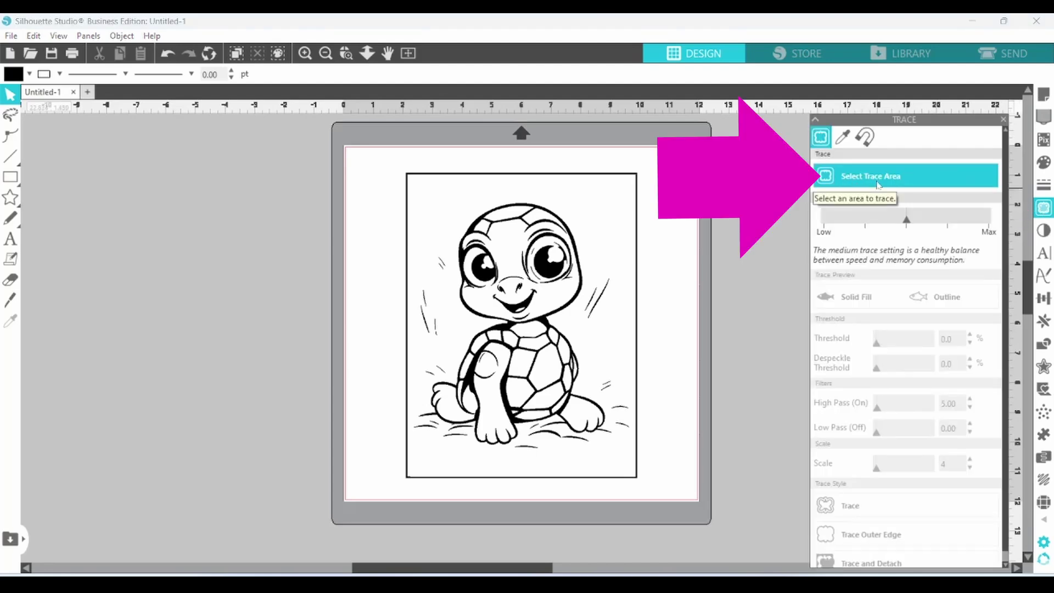
left_click(878, 183)
mouse_move(421, 186)
left_mouse_down()
mouse_move(607, 283)
mouse_move(619, 456)
left_mouse_up()
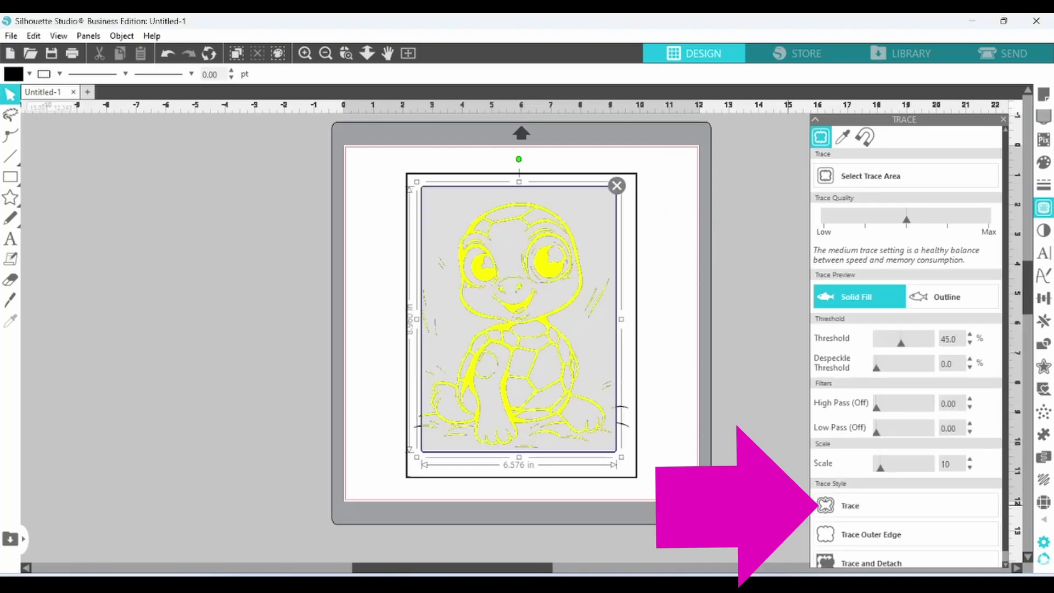
left_click(828, 510)
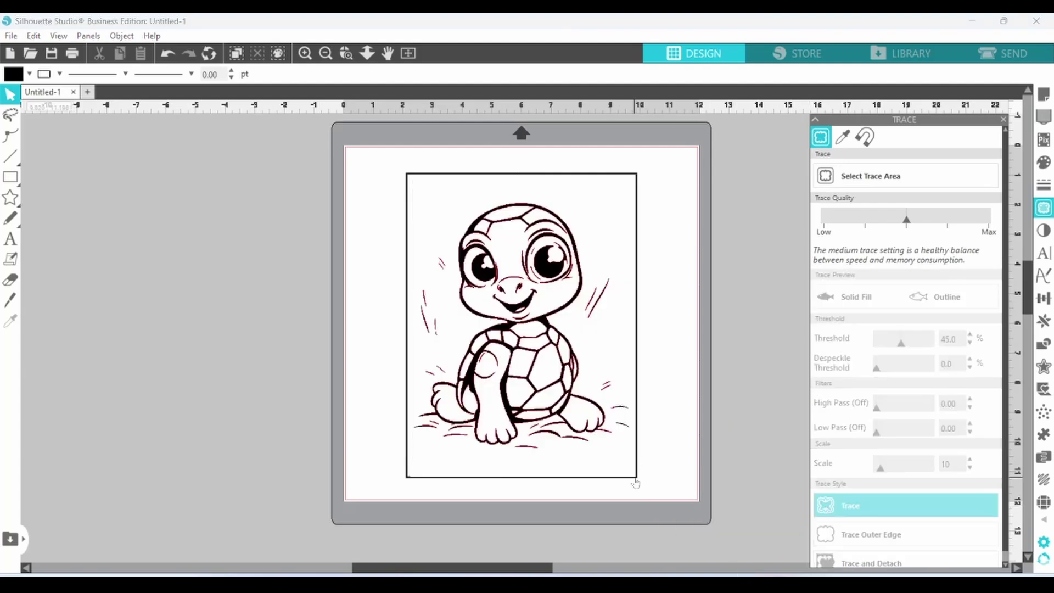
left_click_drag(608, 478, 535, 474)
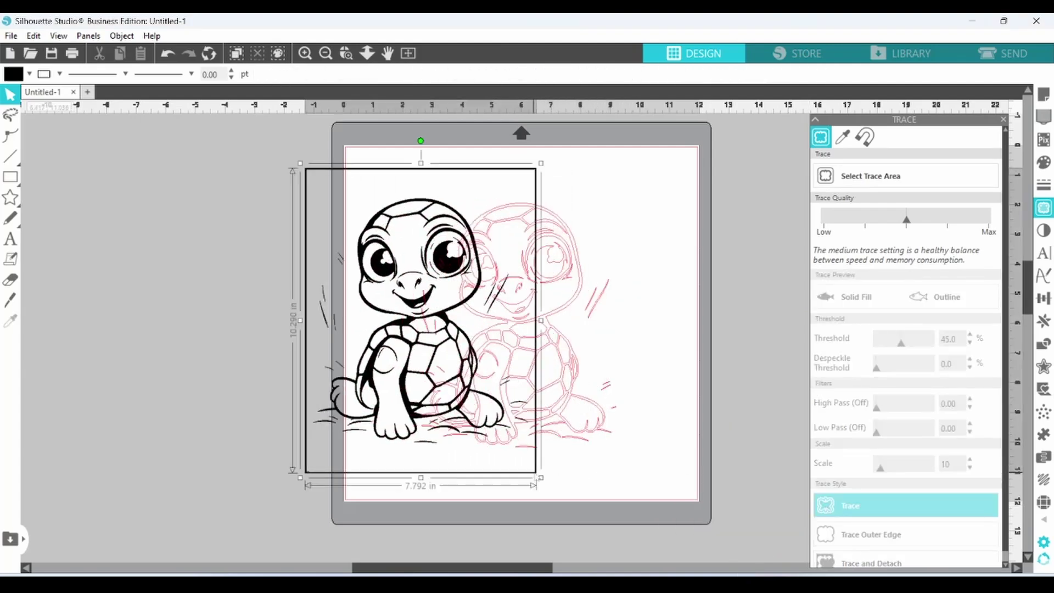
Delete the original turtle image and fill the traced turtle black.
right_click(536, 474)
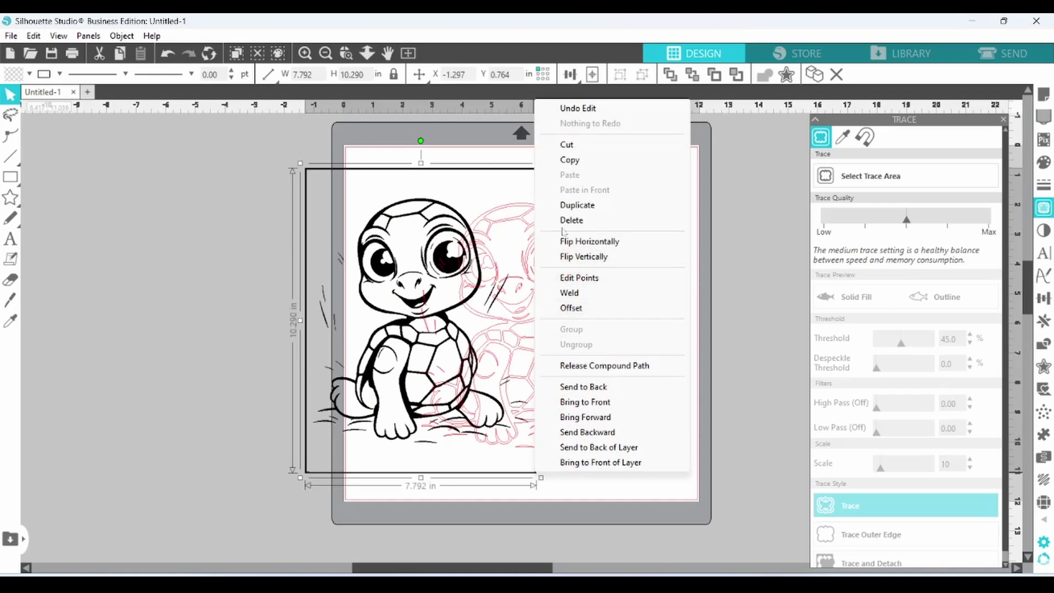
left_click(572, 220)
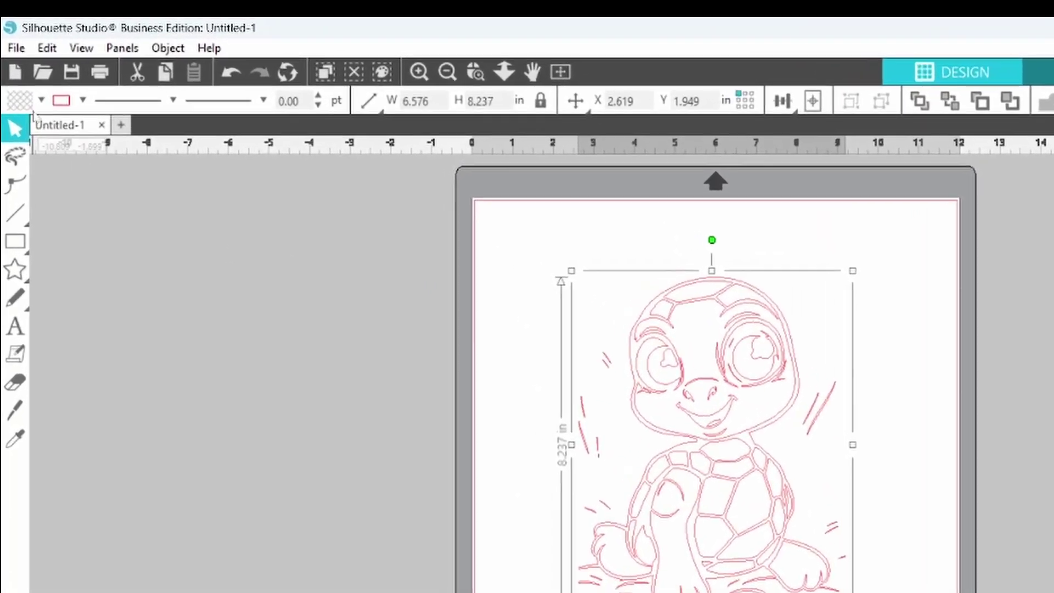
left_click(45, 113)
left_click(30, 147)
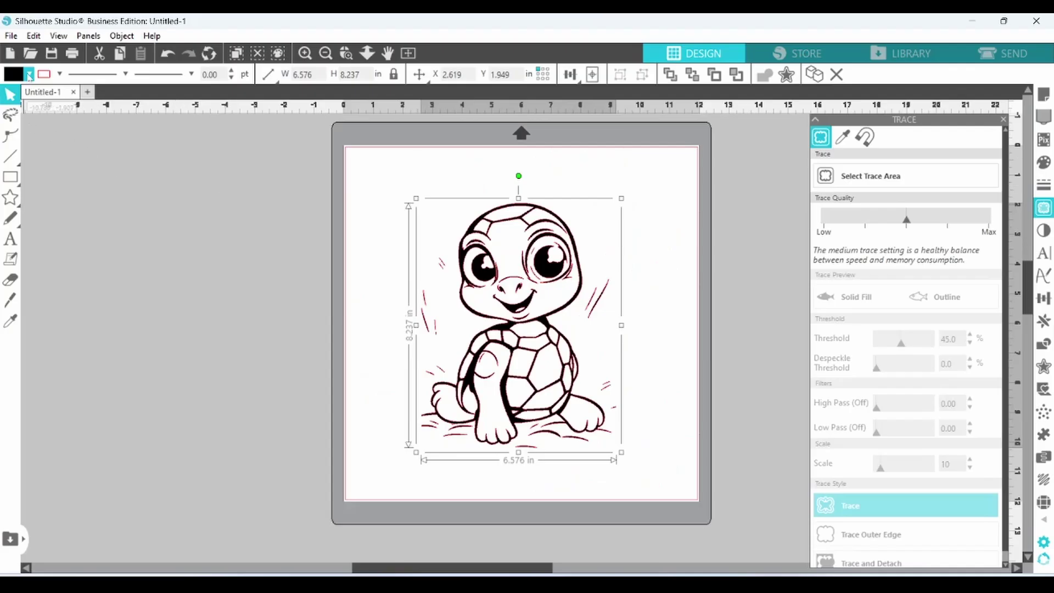
Set the traced turtle to no fill and release its compound path into separate pieces.
left_click(29, 75)
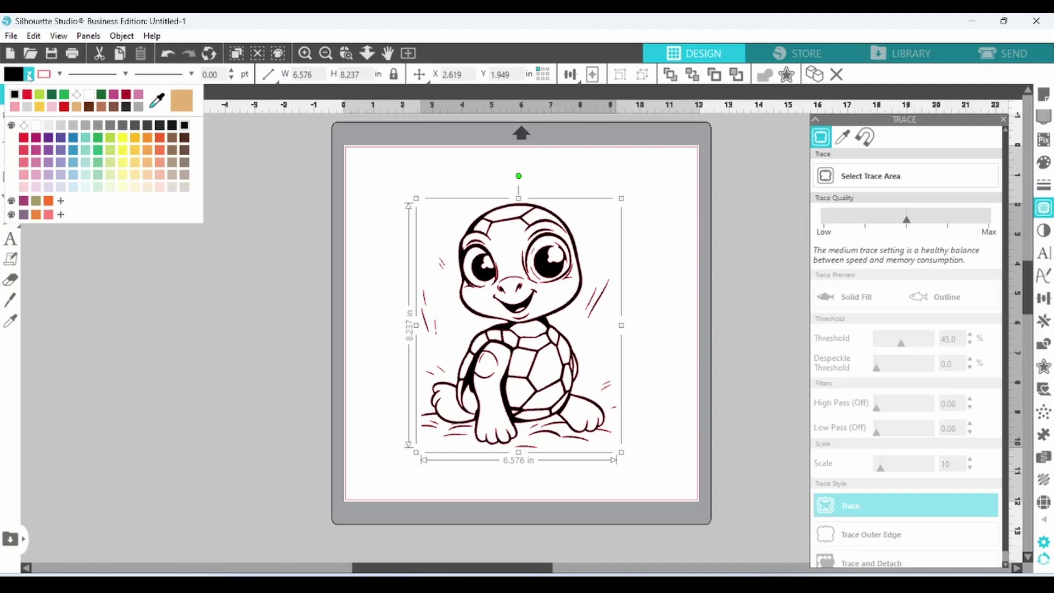
left_click(77, 98)
right_click(510, 280)
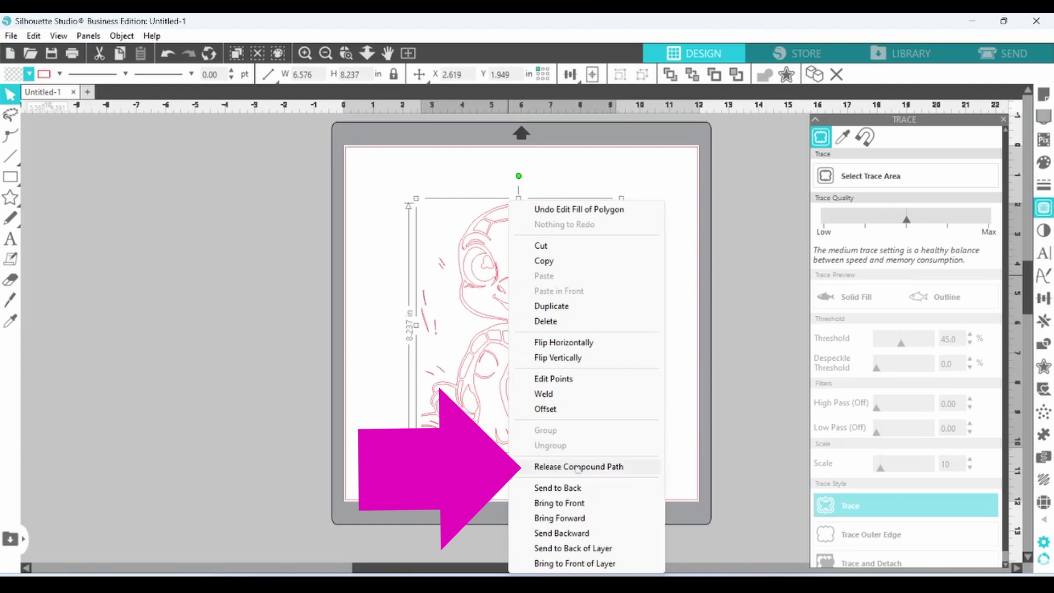
left_click(579, 467)
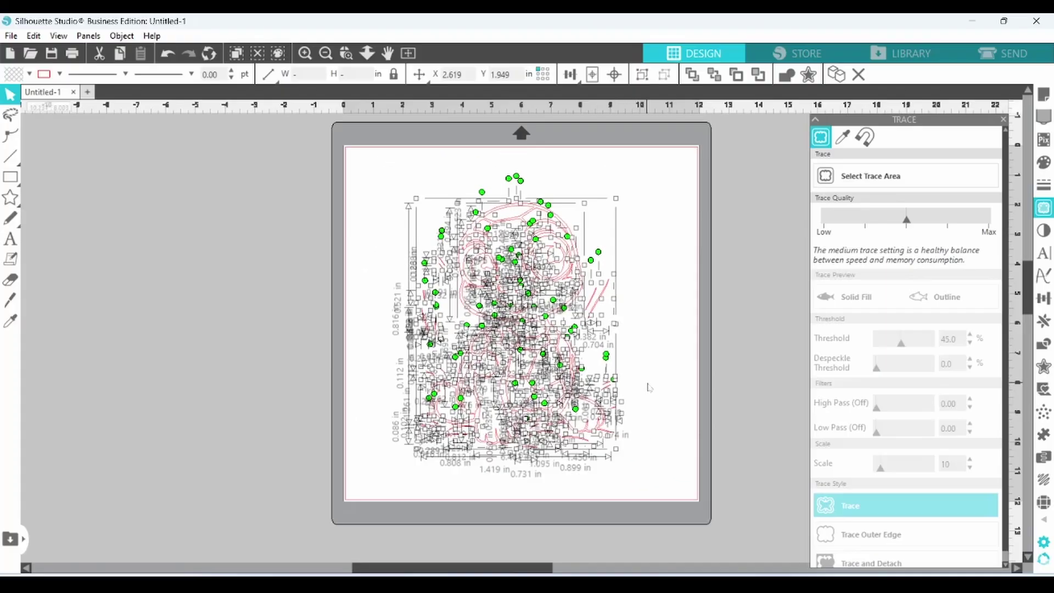
Select and delete the stray strokes right, below and left of the turtle, then pick the leftover foot speck.
left_click(649, 388)
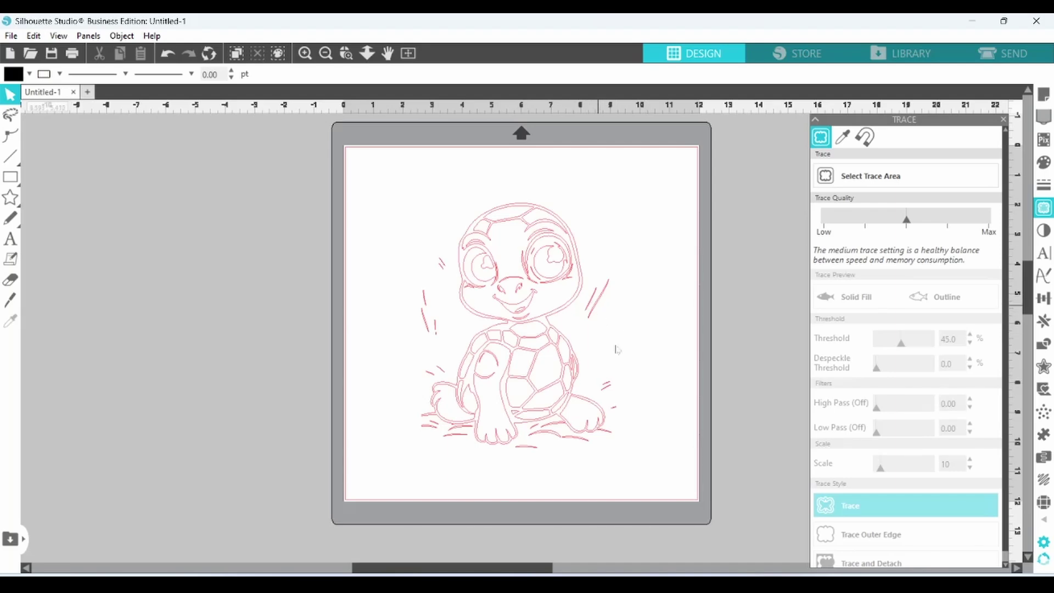
left_click(591, 310)
left_click(606, 406, "shift")
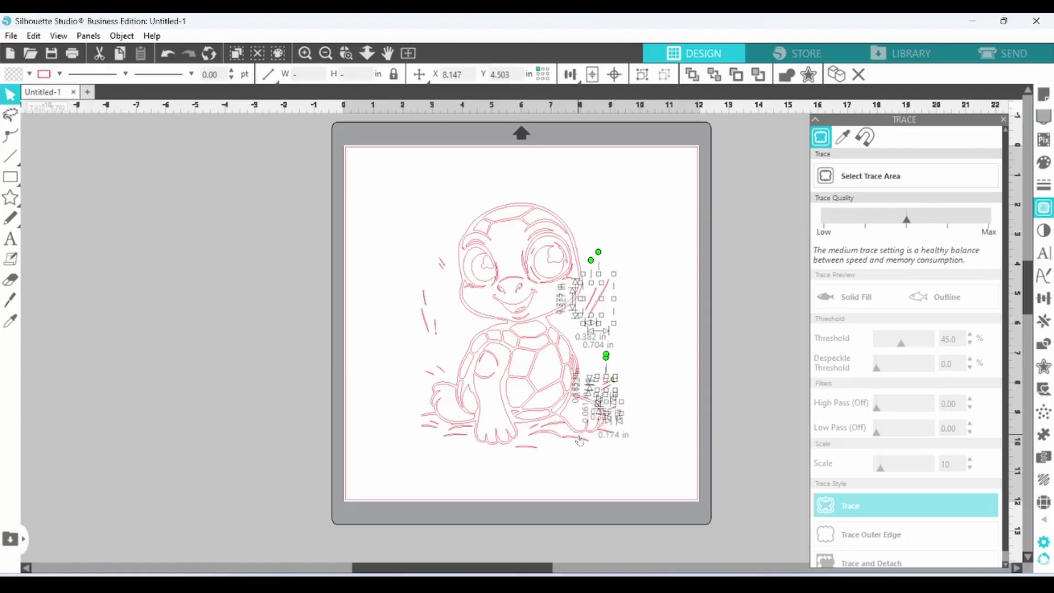
left_click(576, 439, "shift")
left_click(530, 436, "shift")
left_click(491, 448, "shift")
left_click(449, 439, "shift")
left_click(431, 428, "shift")
left_click(434, 379, "shift")
left_click(435, 324, "shift")
left_click(441, 263, "shift")
left_click(442, 233, "shift")
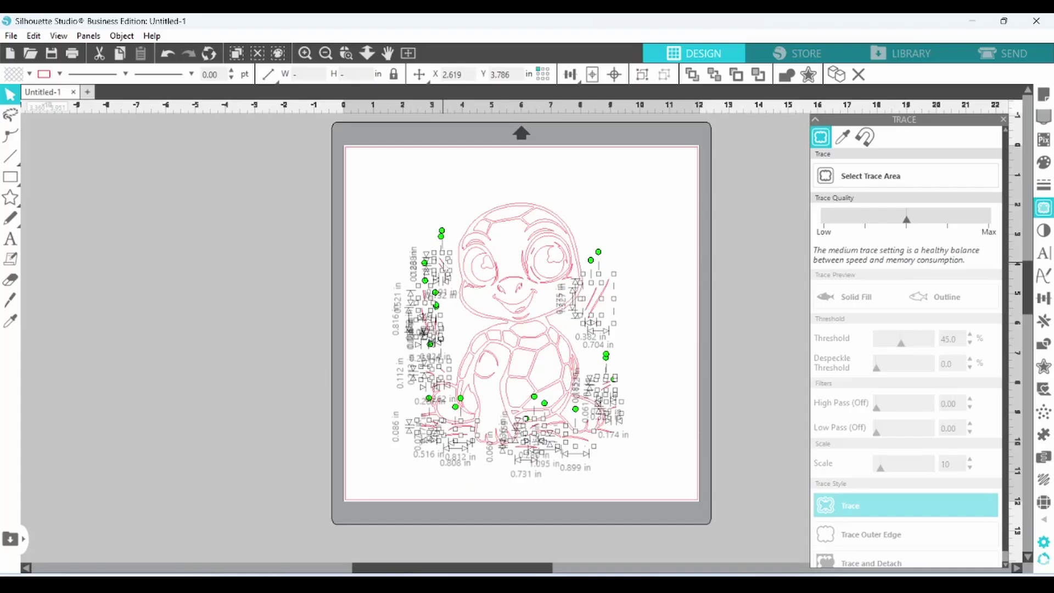
key("Delete")
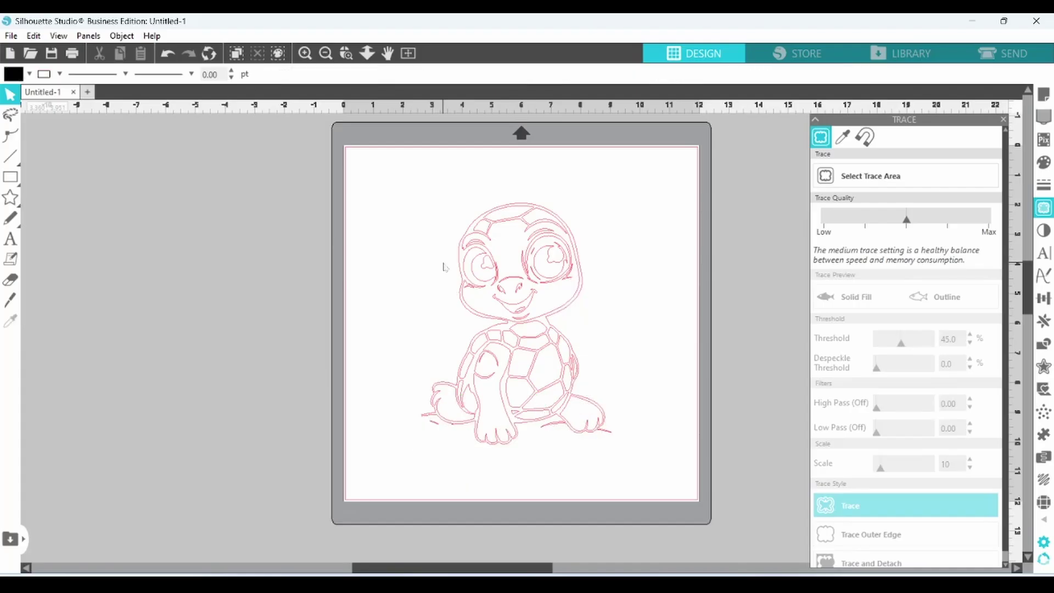
left_click(434, 430)
Zoom in on the left foot and delete the straight stray branch's points from the outline.
left_click(346, 53)
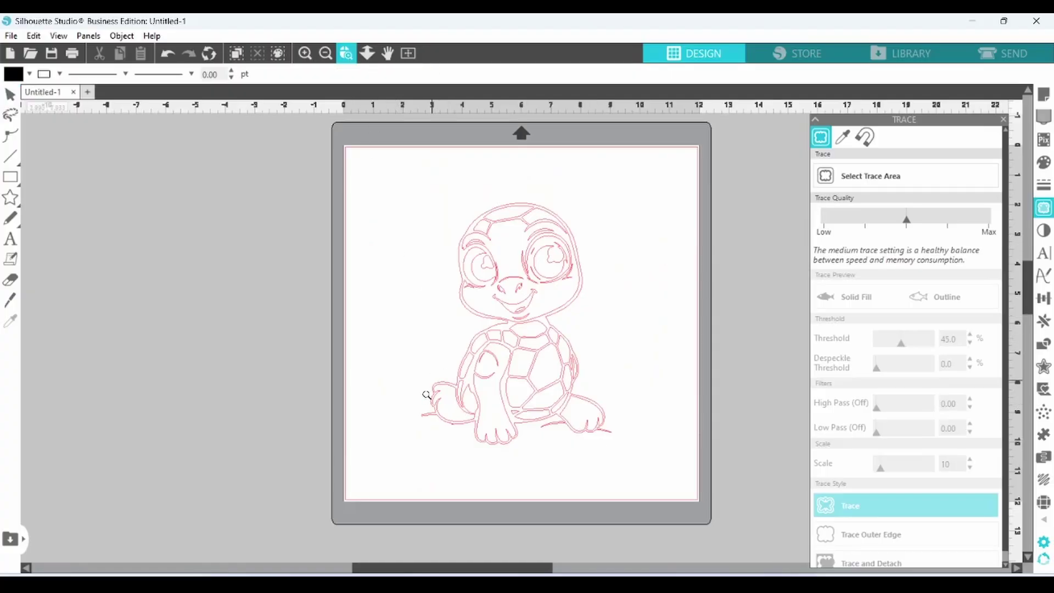
left_click(433, 413)
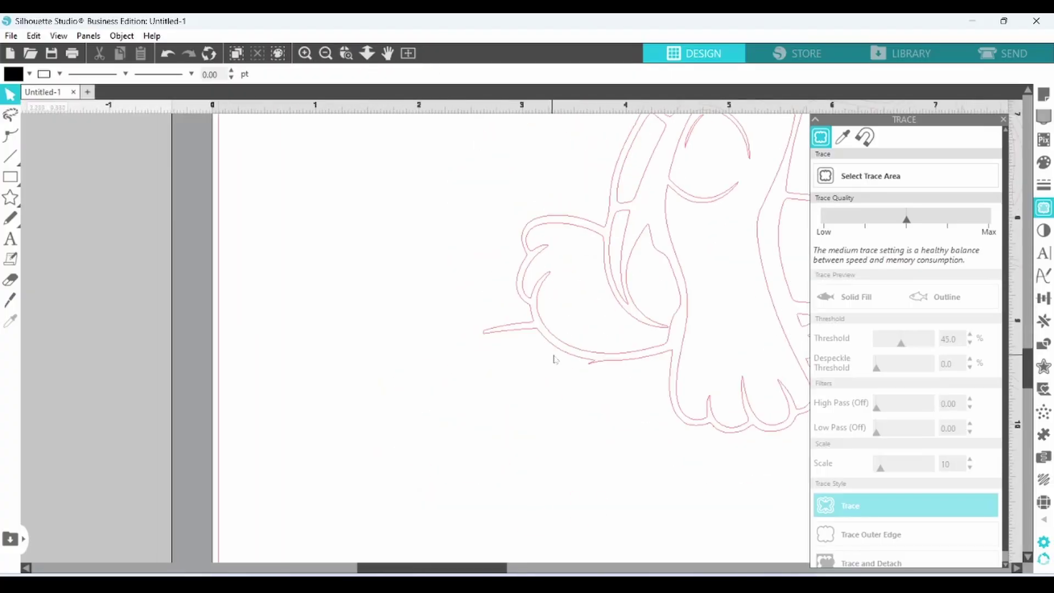
double_click(562, 357)
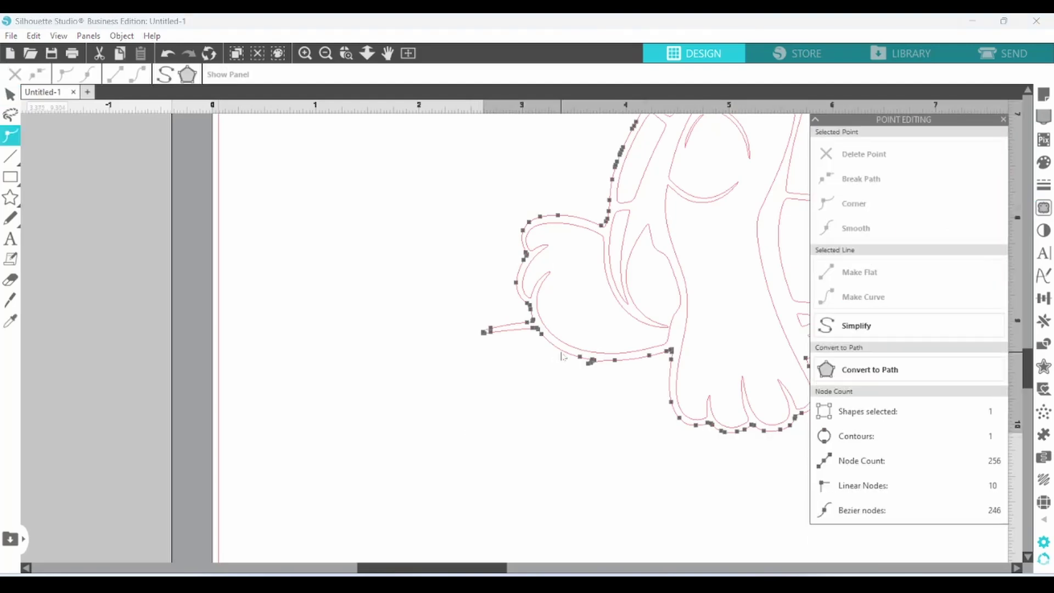
left_click(346, 53)
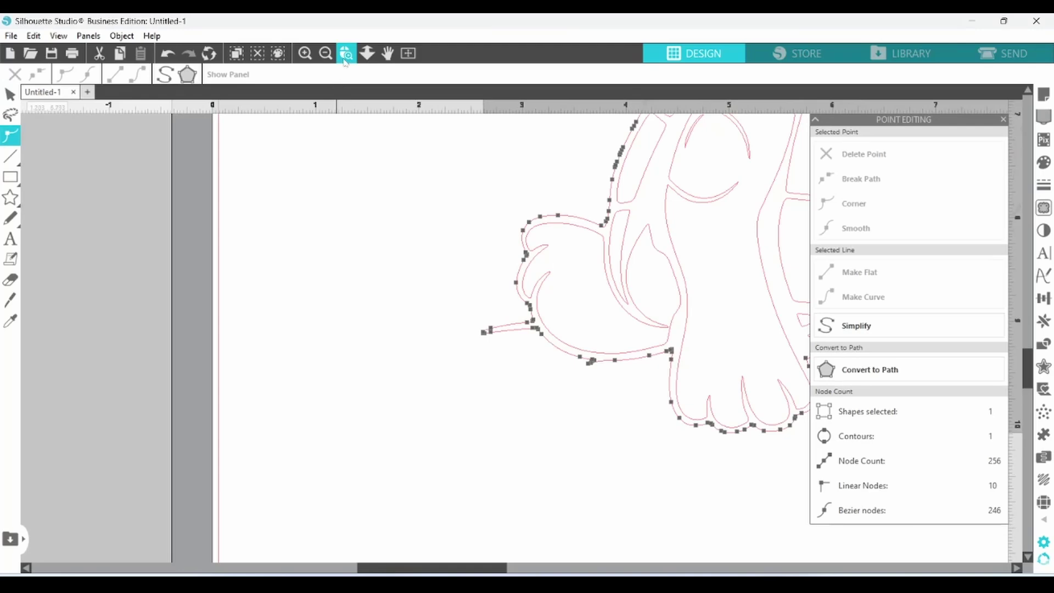
left_click(533, 330)
left_click(528, 317)
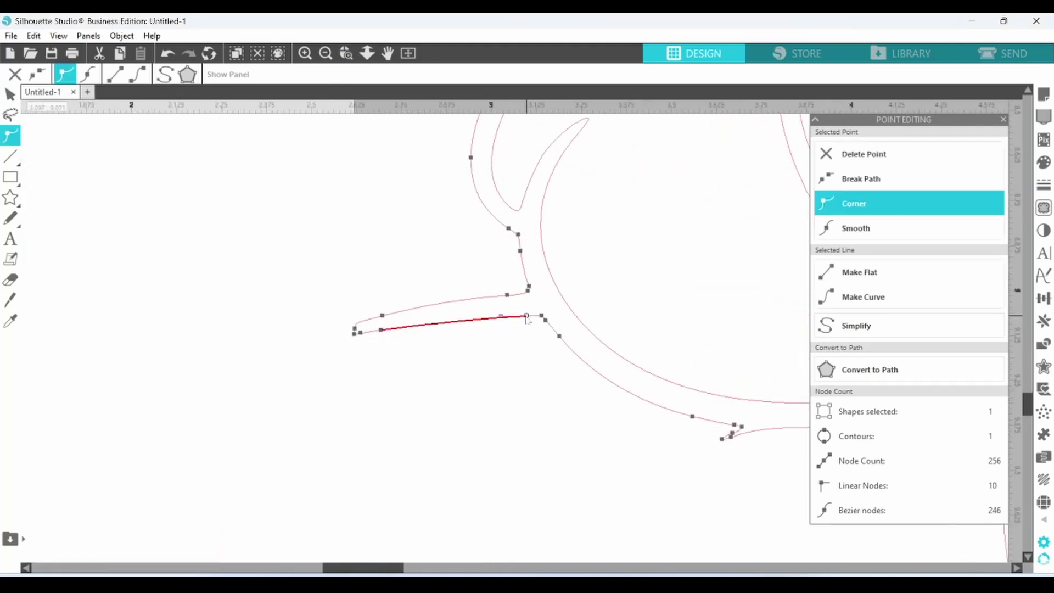
key("Delete")
key("Delete")
key("Delete")
key("Delete")
key("Delete")
key("Delete")
key("Delete")
key("Delete")
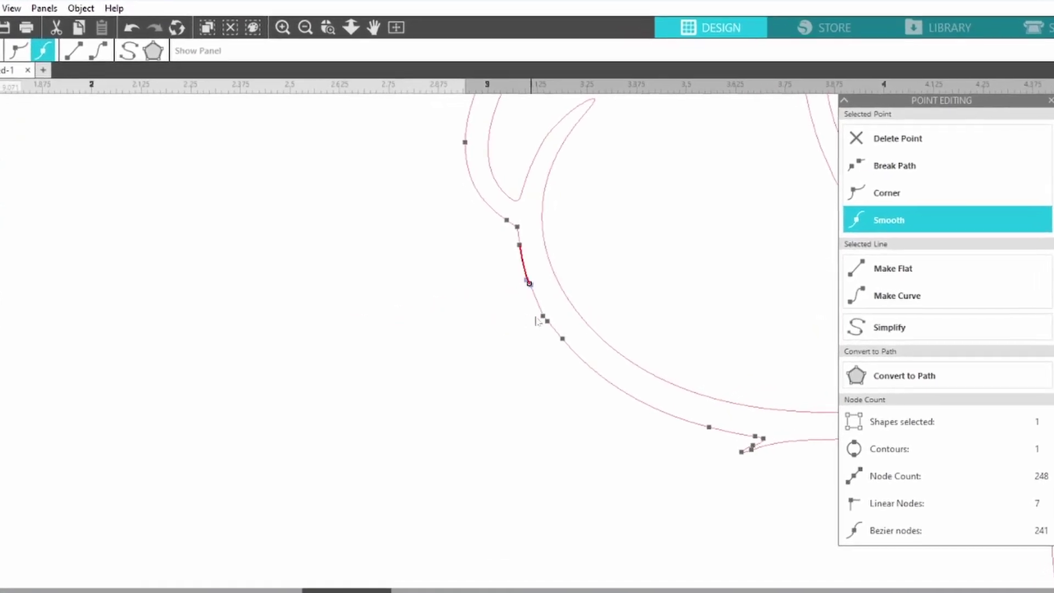
Delete the stray tail nodes on the outline's lower right edge.
left_click(543, 319)
left_click(760, 456)
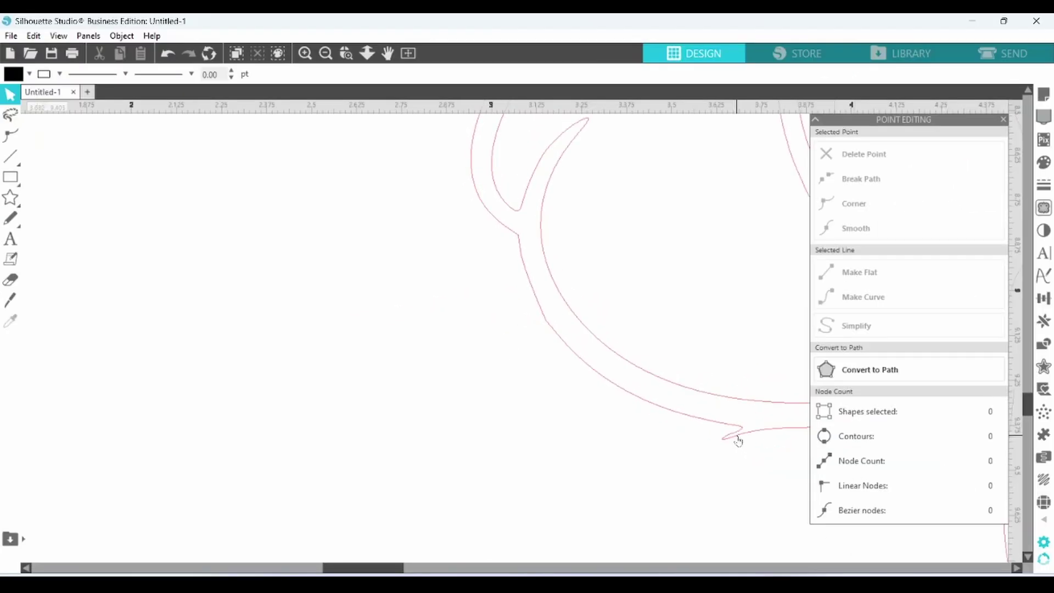
left_click(738, 441)
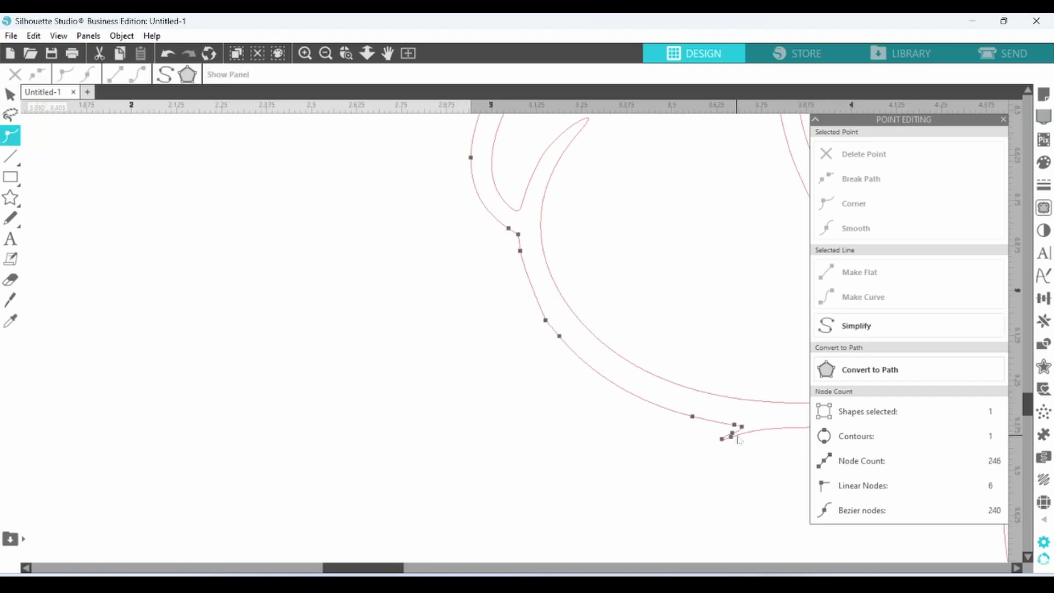
left_click(731, 438)
key("Delete")
key("Delete")
key("Delete")
key("Delete")
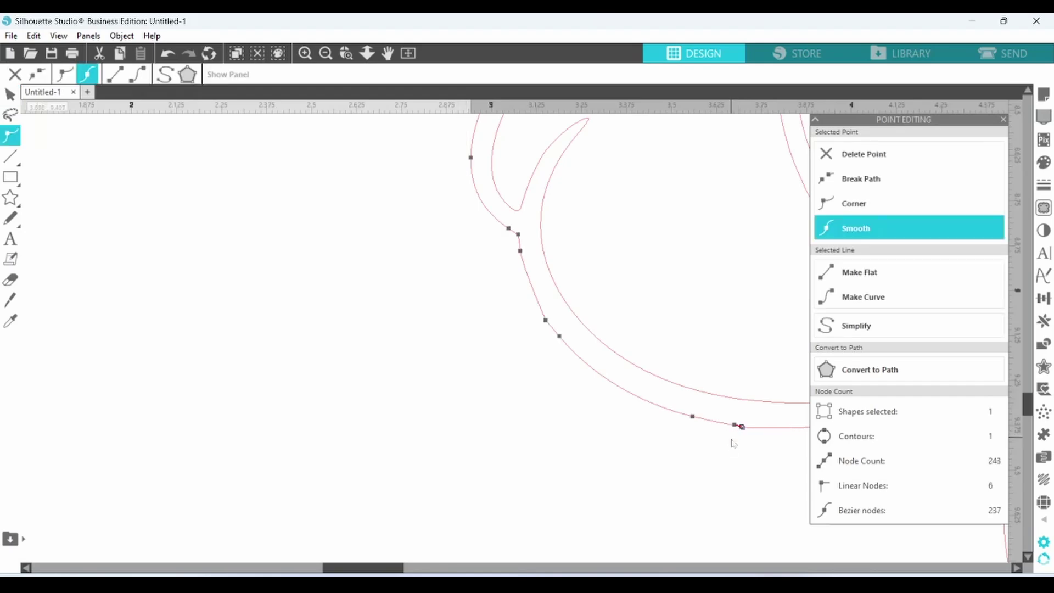
scroll(549, 322, "down", 5)
key("Delete")
key("Delete")
key("Delete")
key("Delete")
key("Delete")
key("Delete")
key("Delete")
key("Delete")
key("Delete")
key("Delete")
key("Delete")
key("Delete")
key("Delete")
key("Delete")
Delete the remaining nodes of the foot's stray tail.
left_click(623, 380)
scroll(676, 341, "up", 4)
left_click(508, 331)
key("Delete")
key("Delete")
key("Delete")
key("Delete")
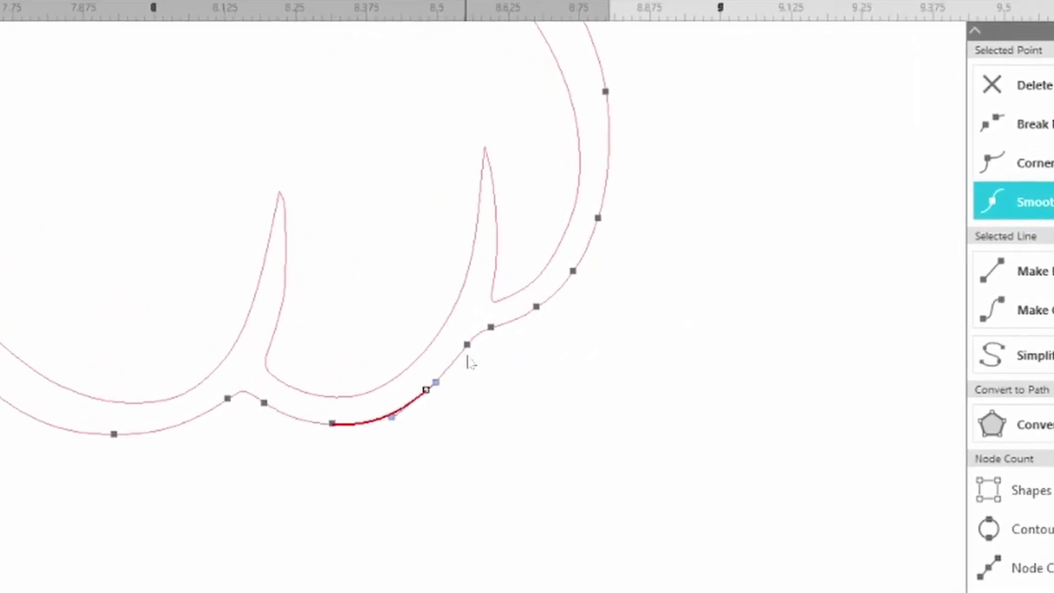
Fill the whole turtle outline solid black and move it off the mat to the left.
left_click(376, 8)
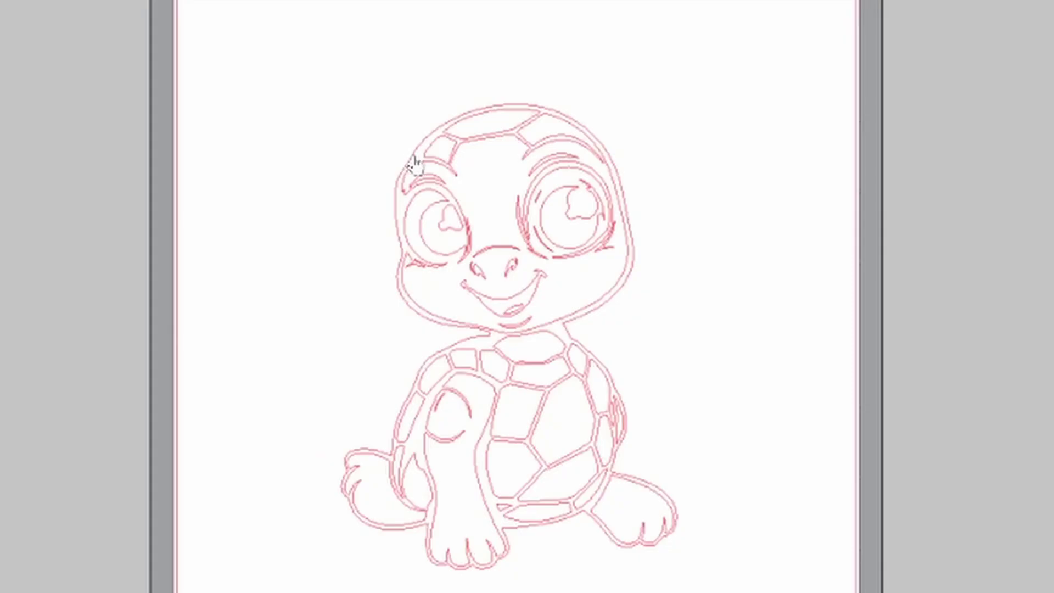
left_click(414, 159)
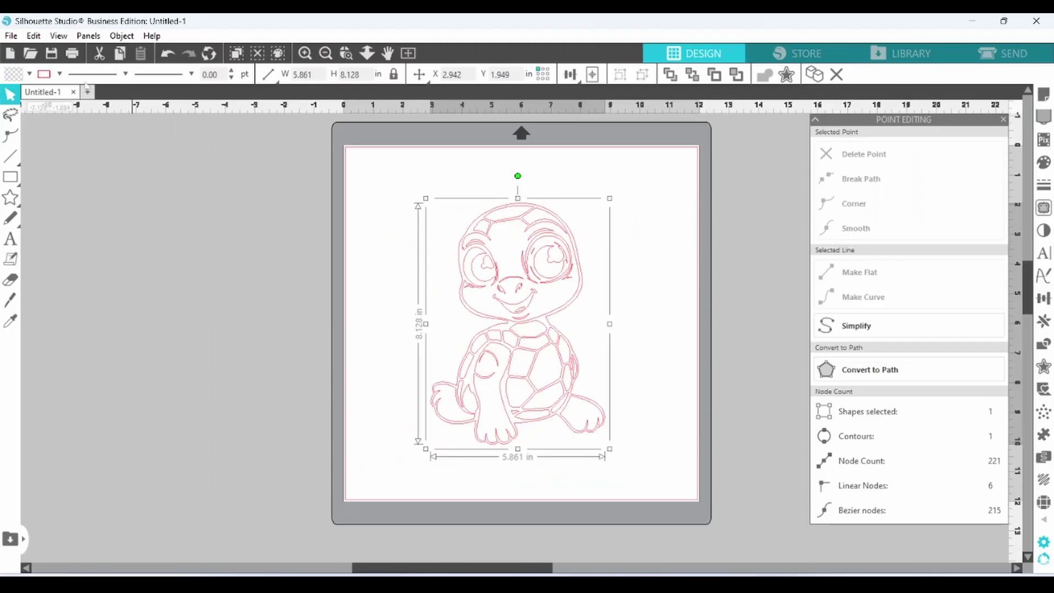
left_click(28, 74)
left_click(27, 95)
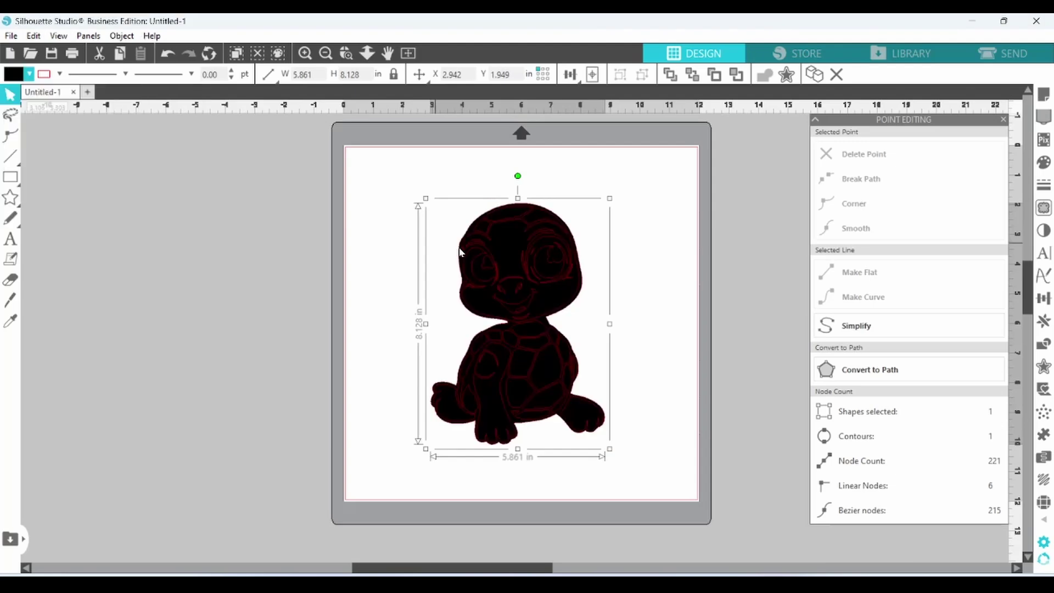
left_click_drag(509, 268, 299, 265)
Fill the turtle pieces on the mat green and shift the black silhouette toward them.
left_click_drag(424, 191, 616, 367)
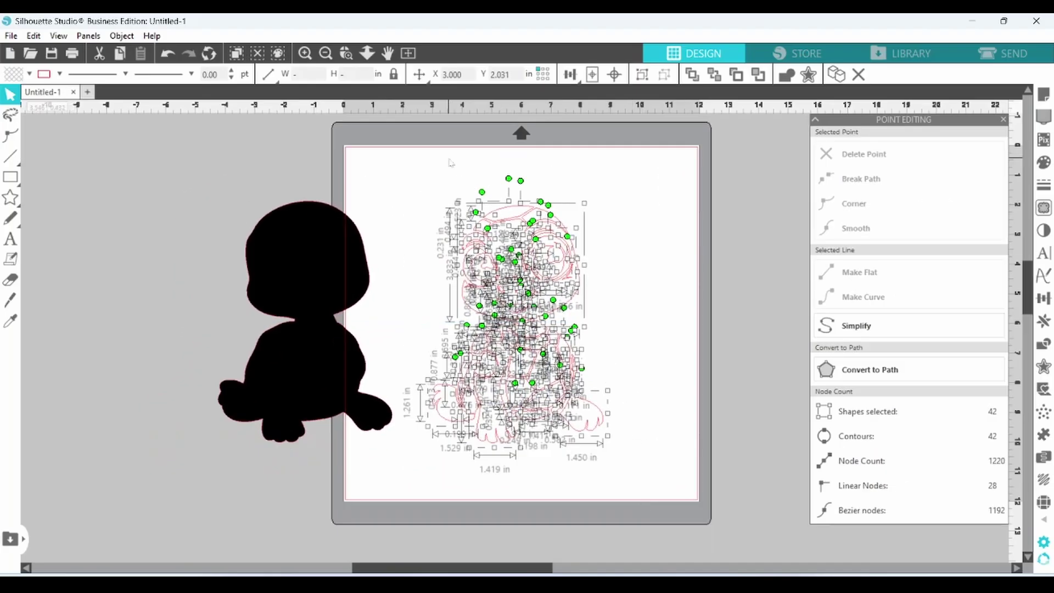
left_click(29, 74)
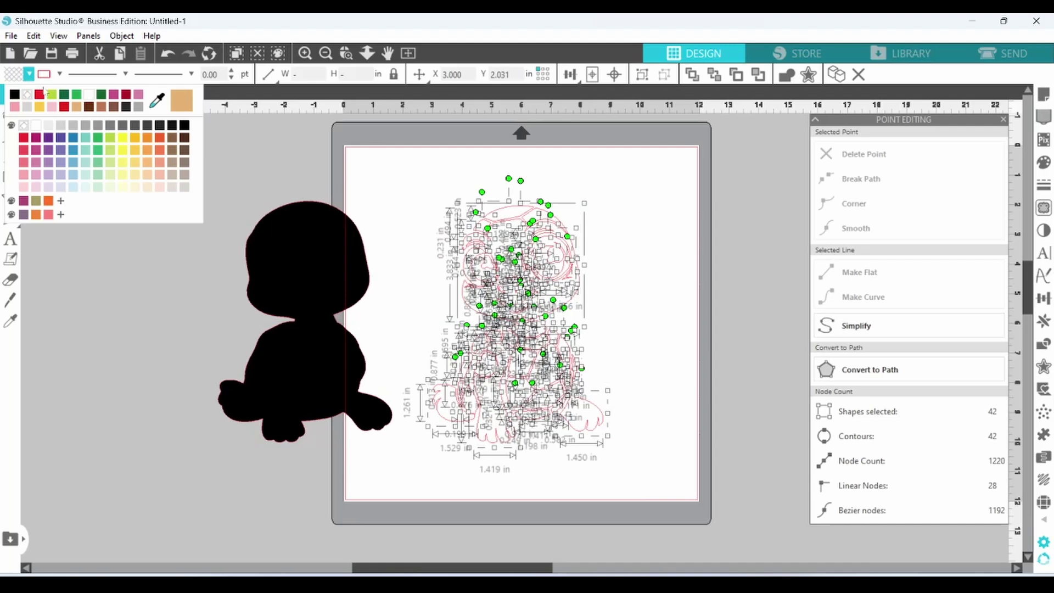
left_click(77, 95)
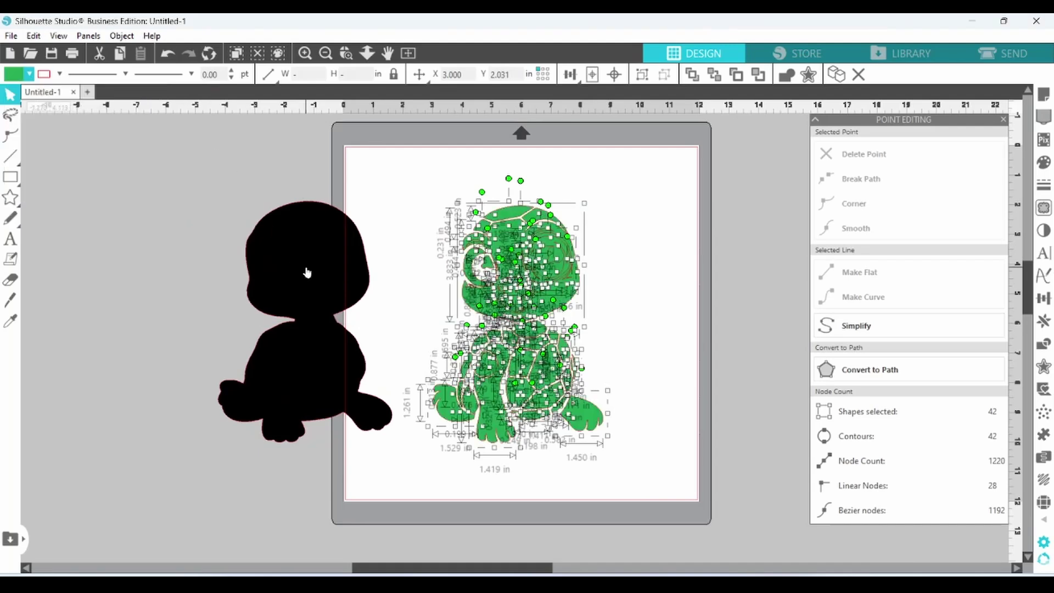
left_click(306, 269)
left_click_drag(306, 269, 254, 269)
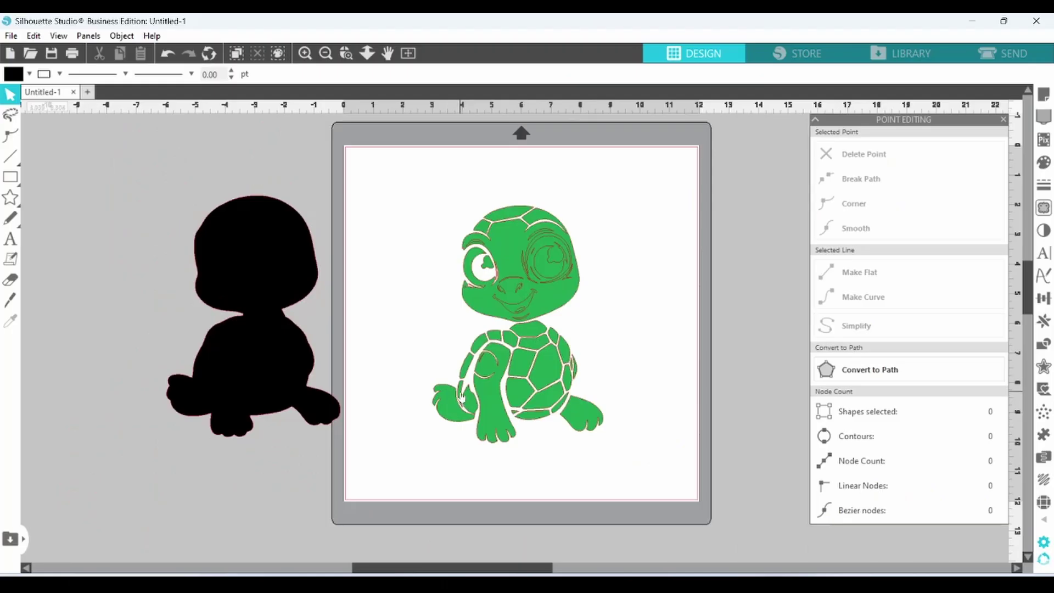
Fill the ten outer shell pieces dark green, hex 115430.
left_click(463, 397)
left_click(471, 363, "shift")
left_click(462, 341, "shift")
left_click(494, 338, "shift")
left_click(532, 351, "shift")
left_click(553, 338, "shift")
left_click(560, 346, "shift")
left_click(565, 351, "shift")
left_click(572, 365, "shift")
left_click(574, 391, "shift")
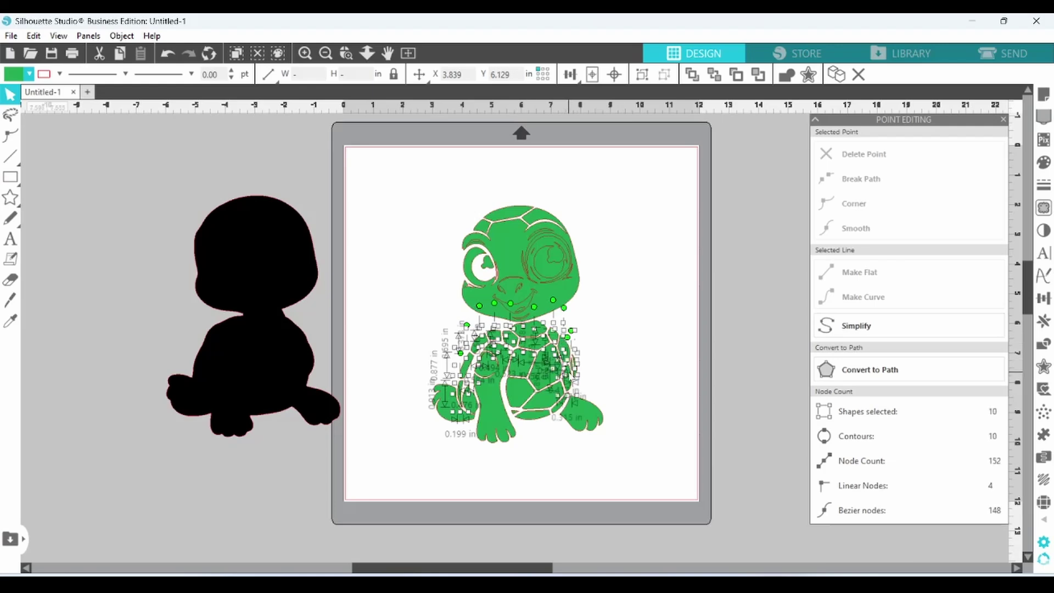
left_click(1044, 165)
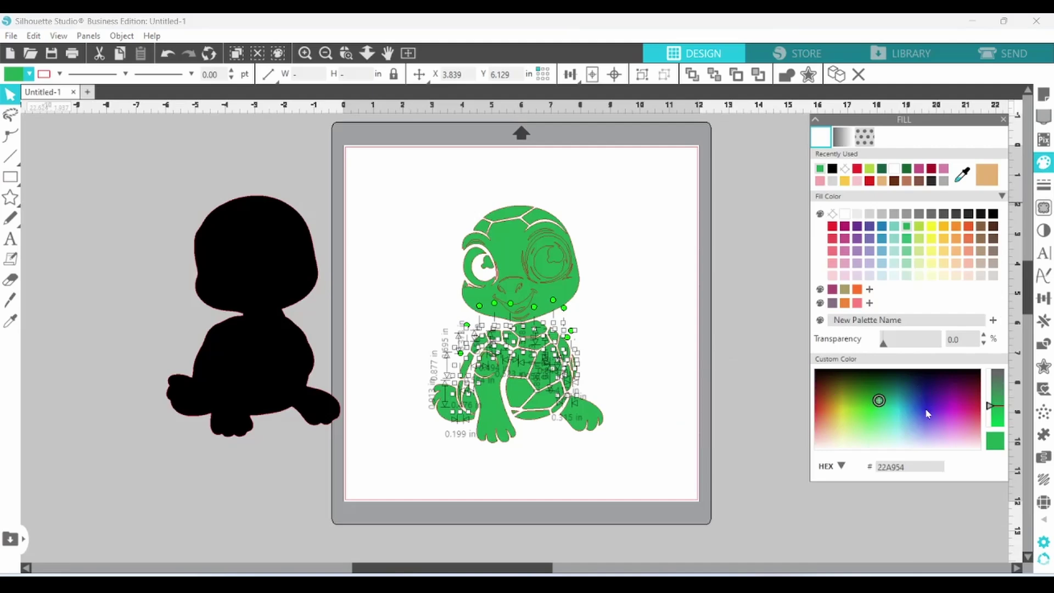
left_click(882, 385)
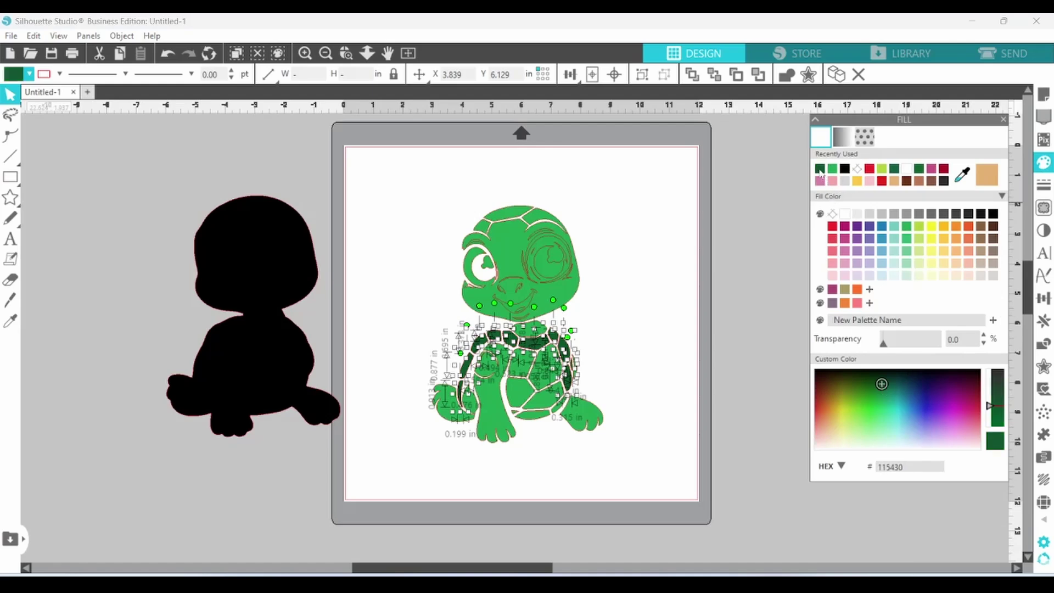
Deselect the shell and select the lower belly shell pieces.
left_click(28, 74)
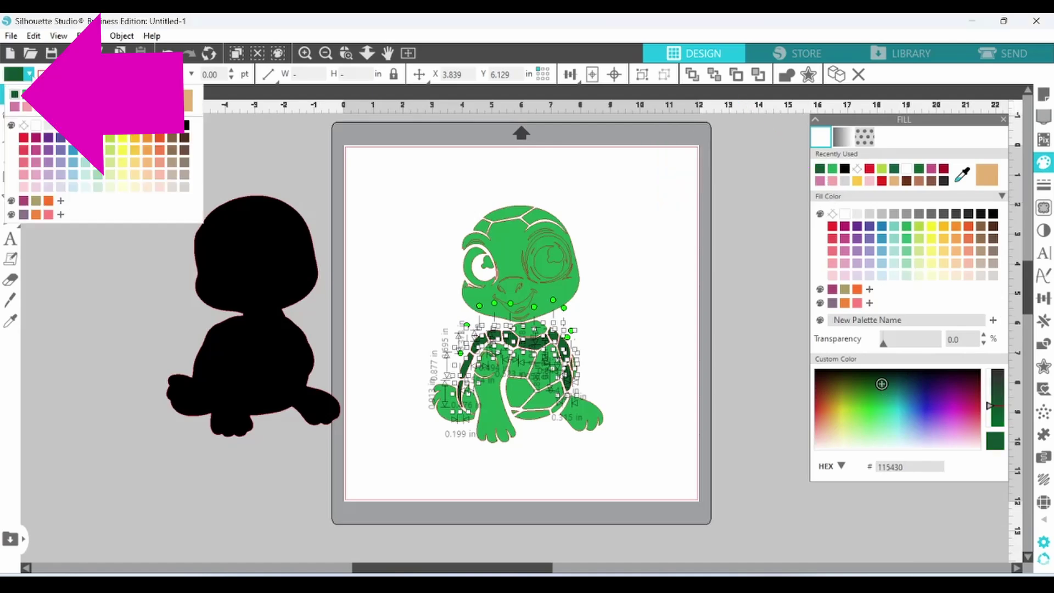
left_click(558, 361)
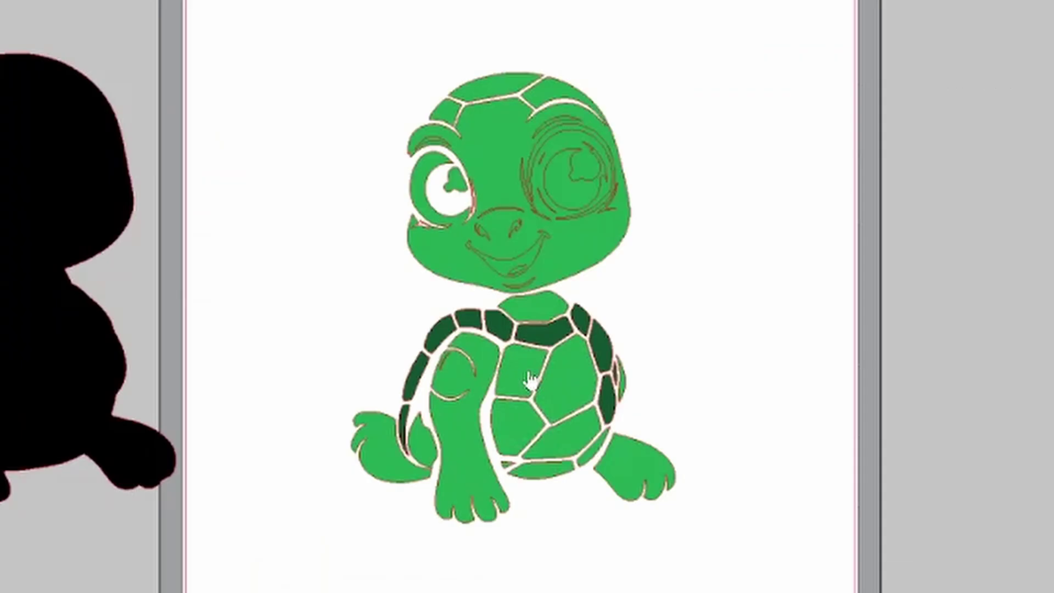
left_click(526, 366)
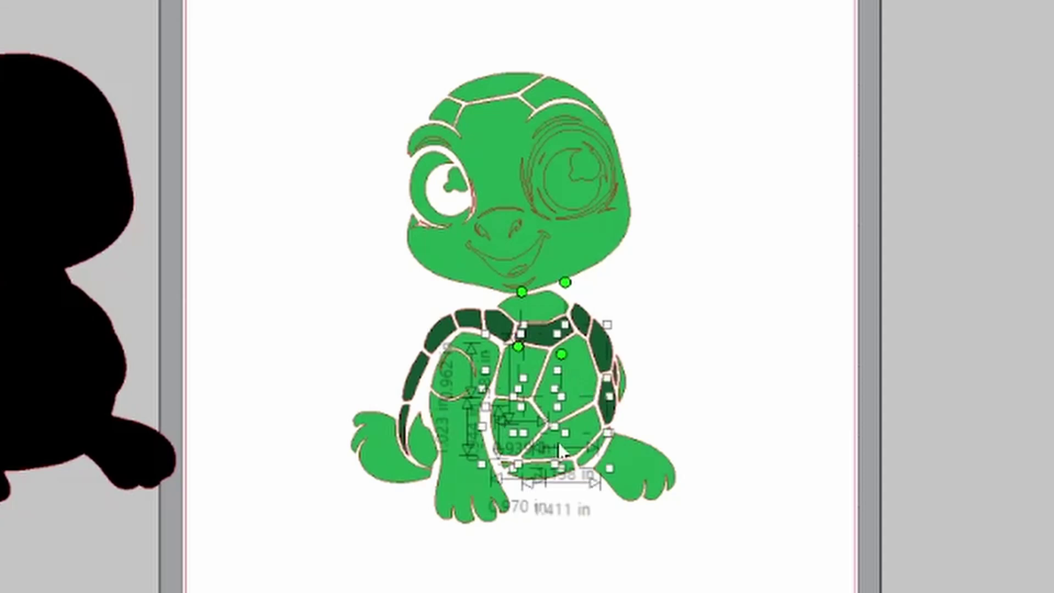
left_click(504, 477, "shift")
left_click(595, 463, "shift")
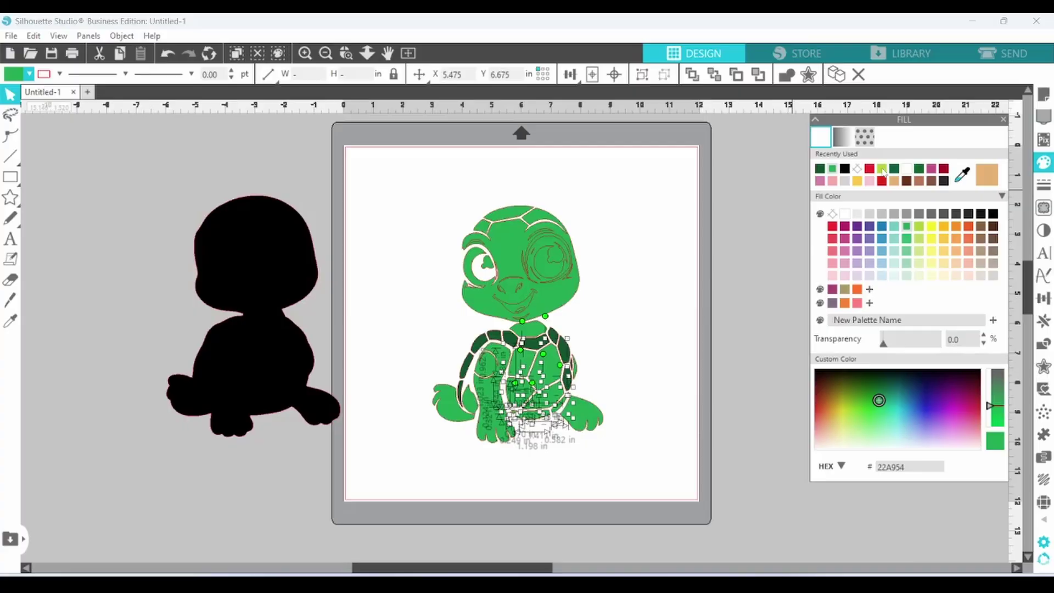
Fill the belly pieces lime green and align the black silhouette behind the turtle.
left_click(817, 227)
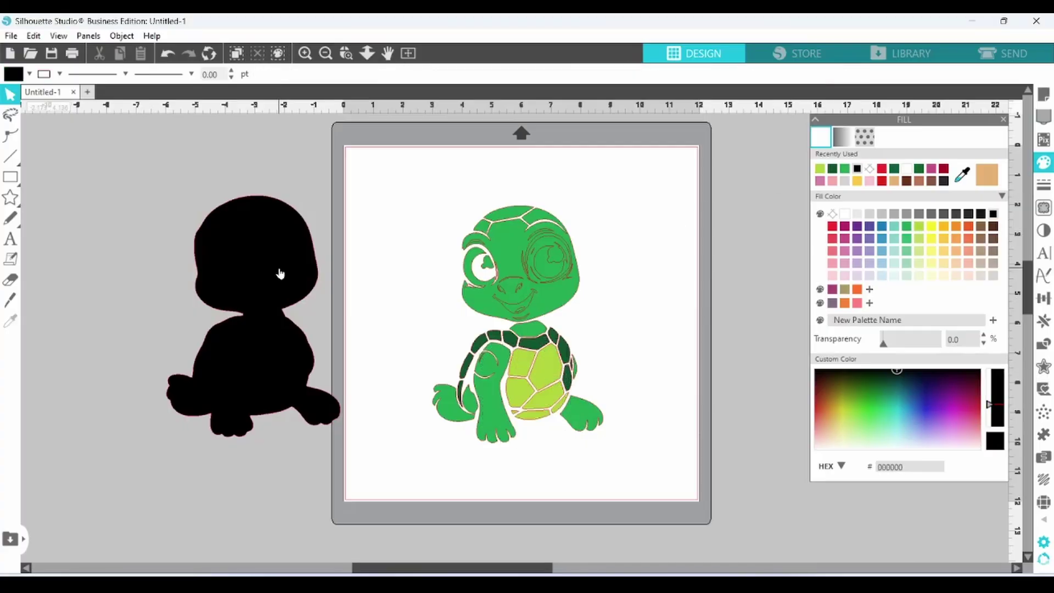
left_click_drag(3, 362, 341, 383)
left_click_drag(534, 283, 541, 277)
key("Escape")
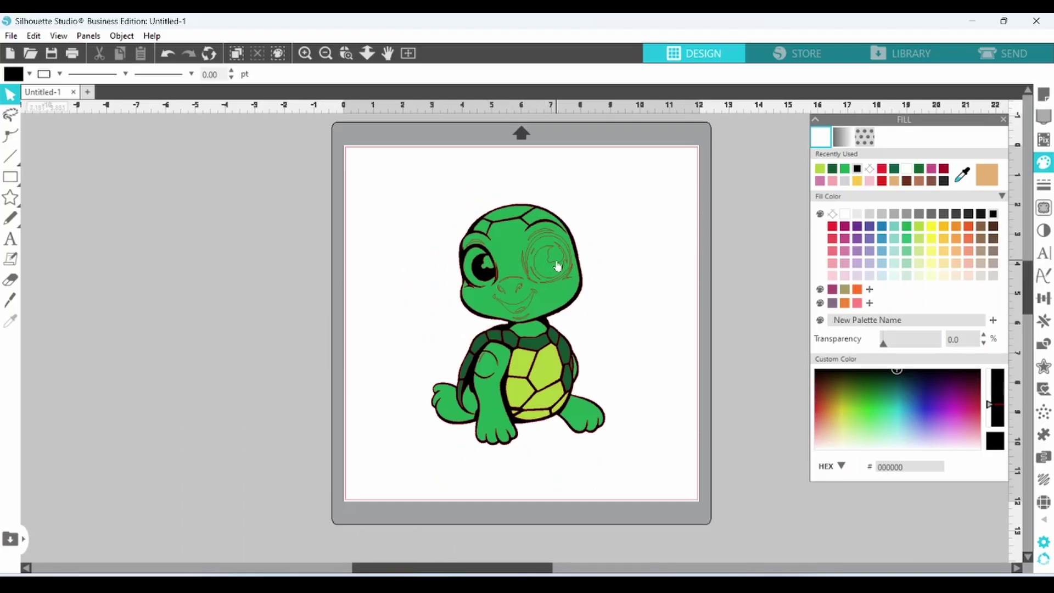
Fill a shape in the left eye white.
left_click(484, 267)
left_click(29, 74)
left_click(380, 224)
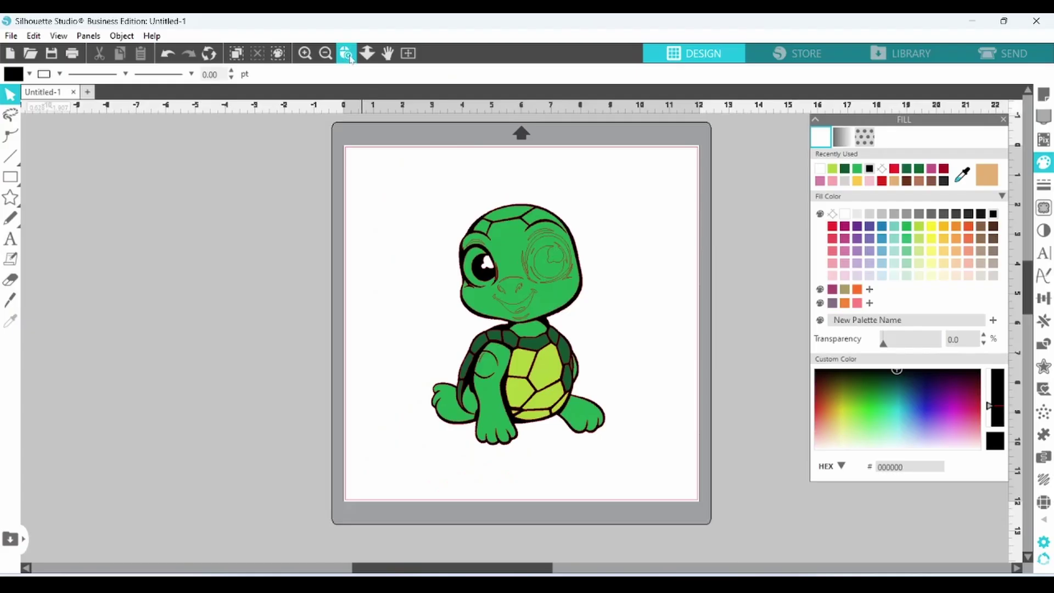
Zoom in on the turtle's head and point-edit the eye spiral.
left_click(350, 57)
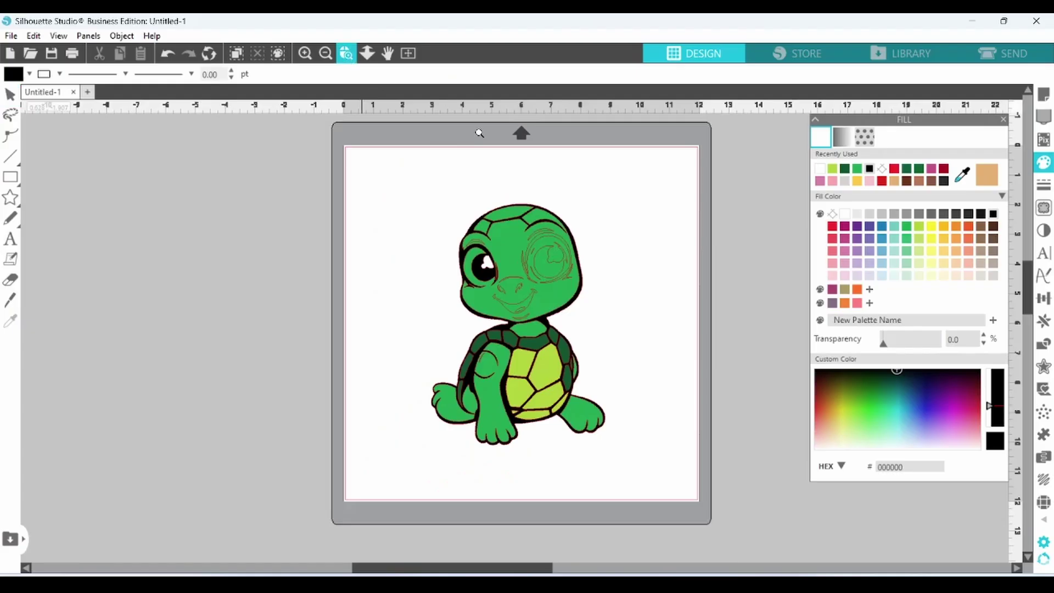
left_click(552, 258)
double_click(521, 278)
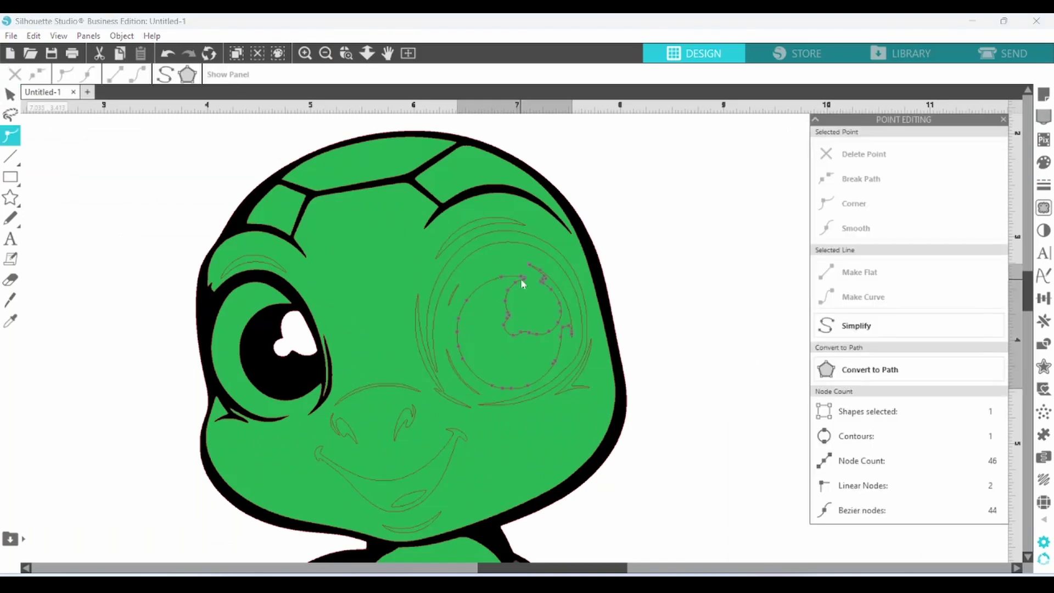
scroll(528, 285, "up", 3)
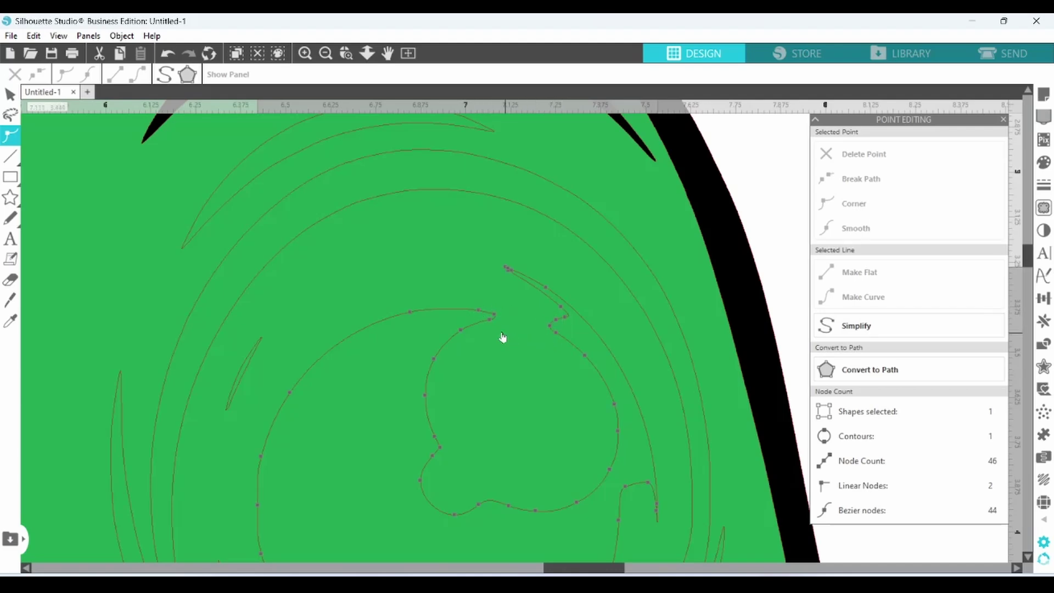
Break the spiral at its inner end node and drag that node's handle to reshape the curve.
left_click(490, 319)
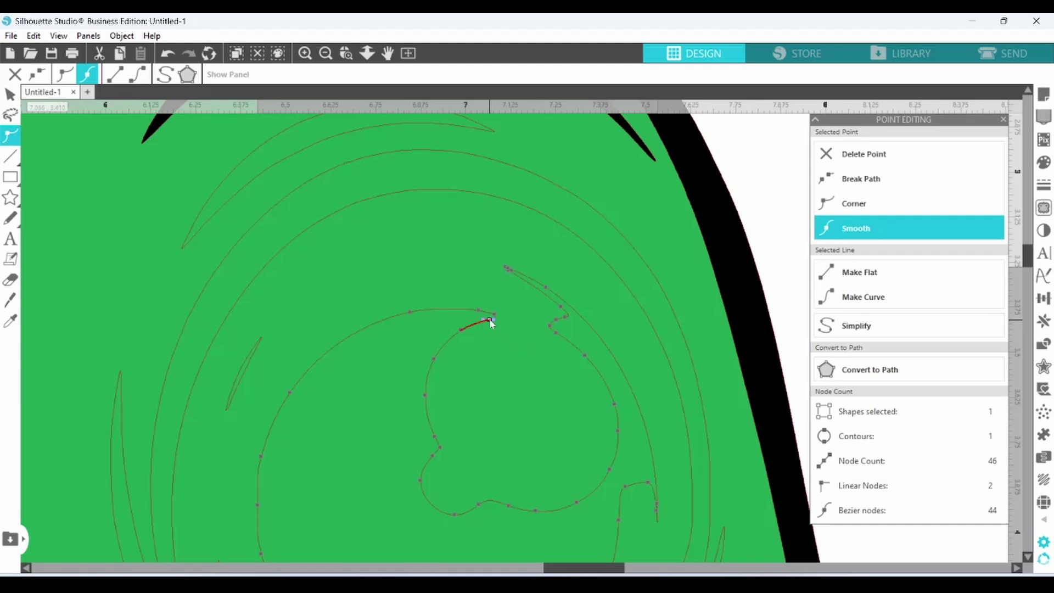
left_click(874, 187)
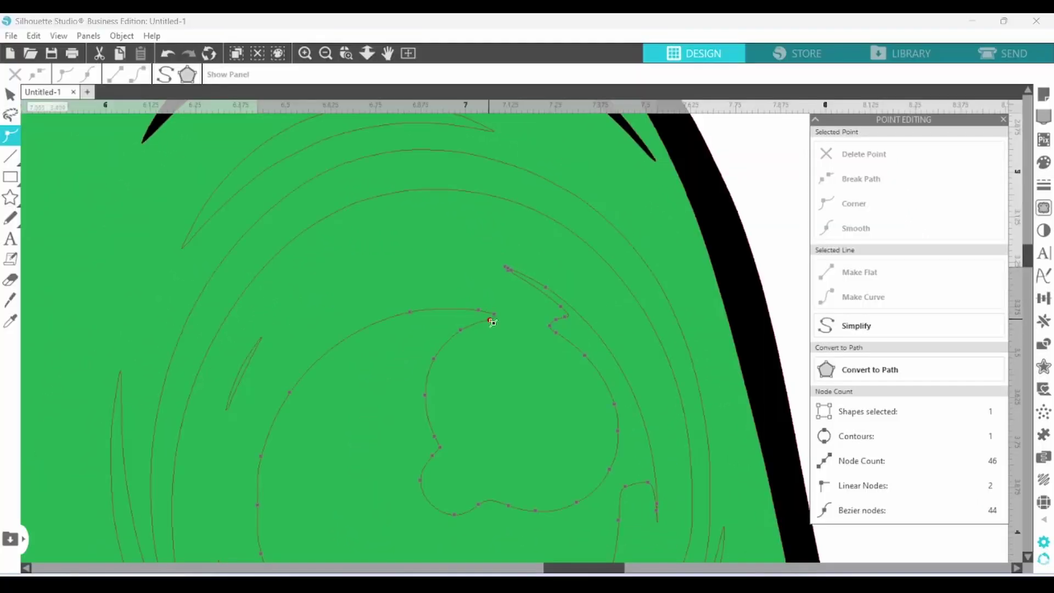
left_click(491, 322)
left_click_drag(487, 333, 515, 302)
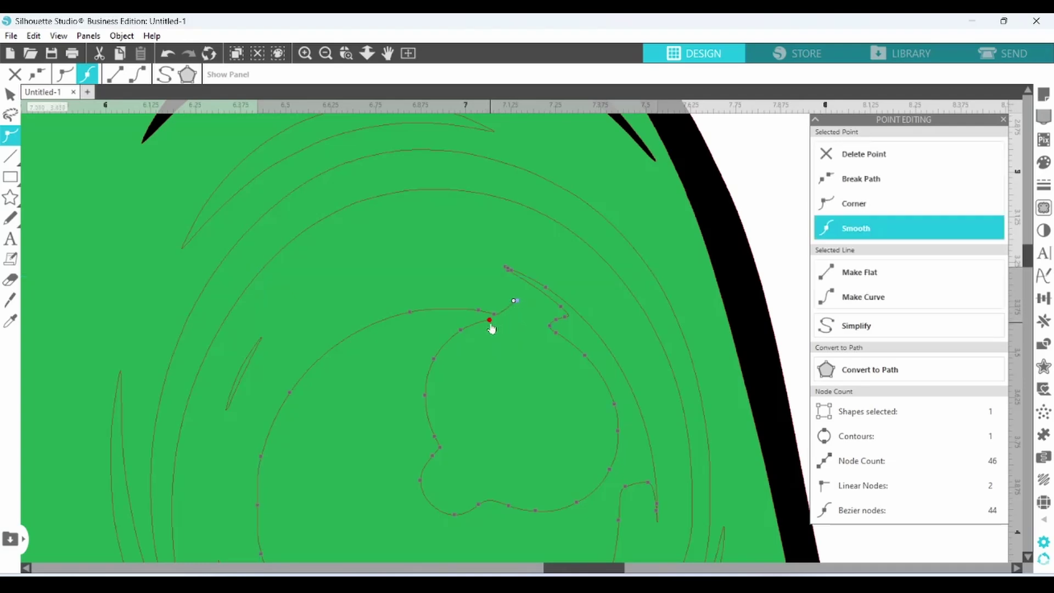
Break the eye swirl path where the curl joins the loop and reshape the loose ends and curve.
left_click(559, 336)
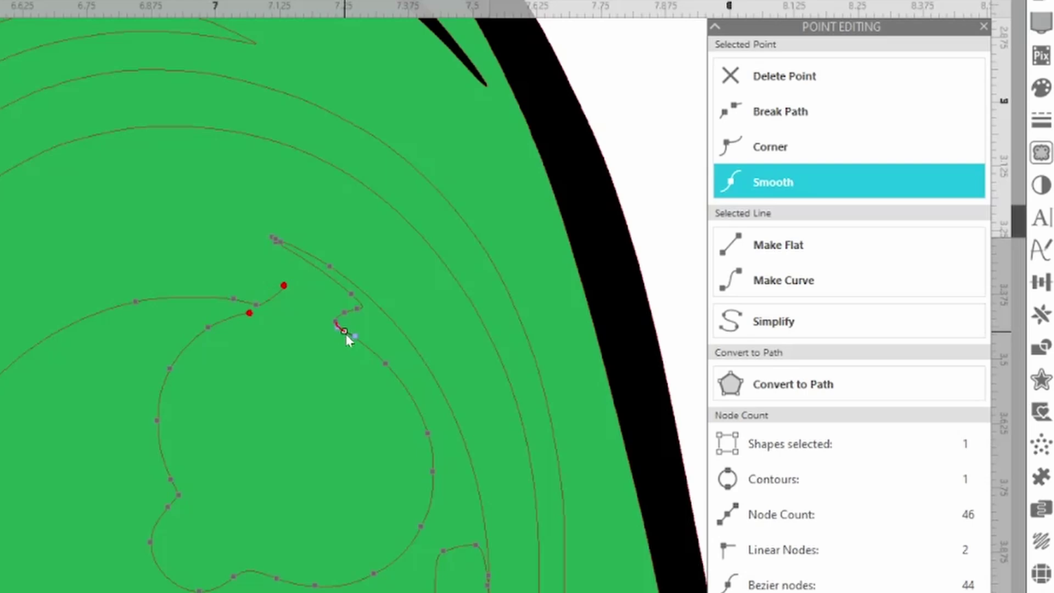
left_click(748, 115)
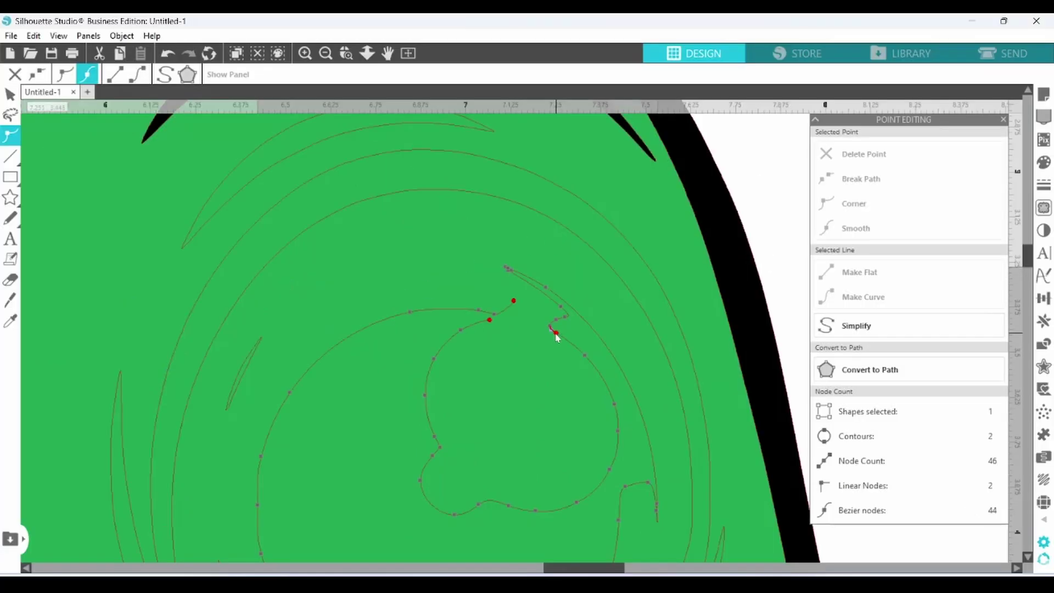
left_click_drag(347, 334, 301, 316)
left_click_drag(526, 321, 531, 308)
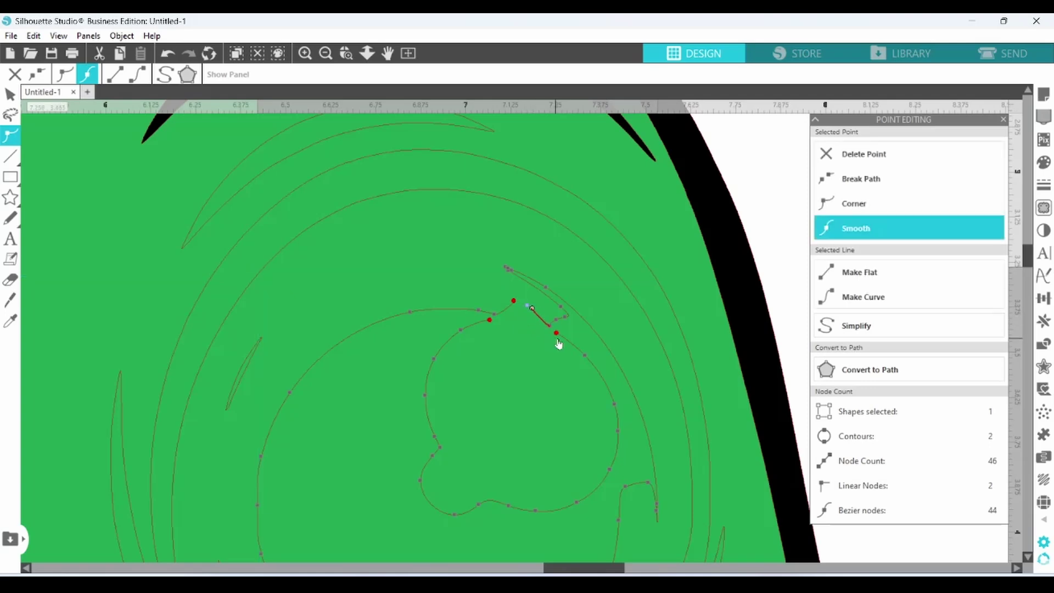
left_click_drag(558, 343, 542, 337)
left_click_drag(494, 324, 555, 339)
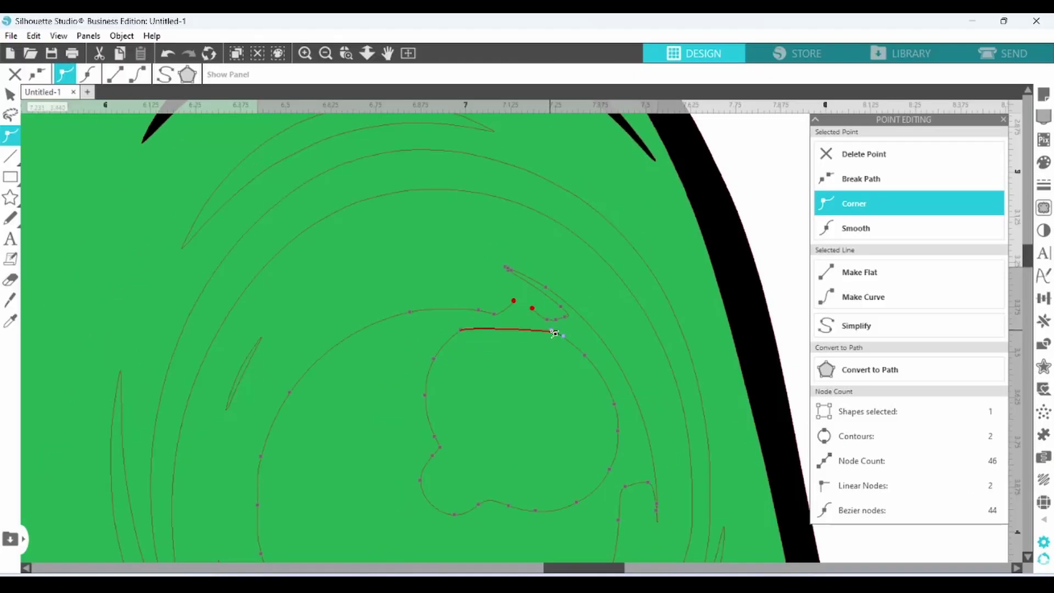
left_click_drag(563, 341, 486, 324)
Rejoin the loose endpoint to close the inner loop and delete the redundant joined node.
left_click(464, 331)
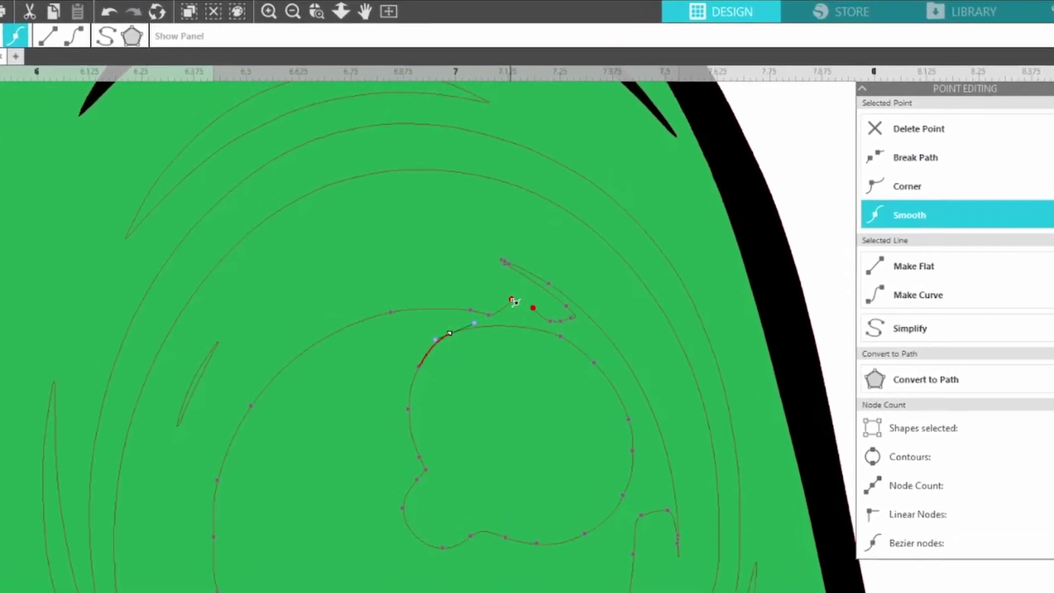
left_click_drag(516, 302, 536, 311)
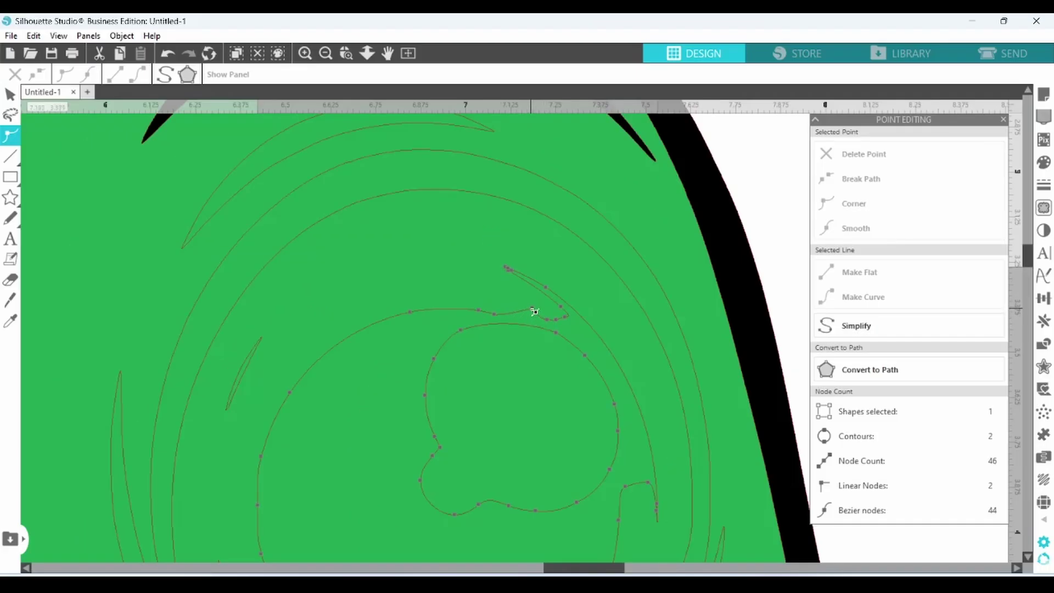
left_click(533, 310)
left_click(864, 154)
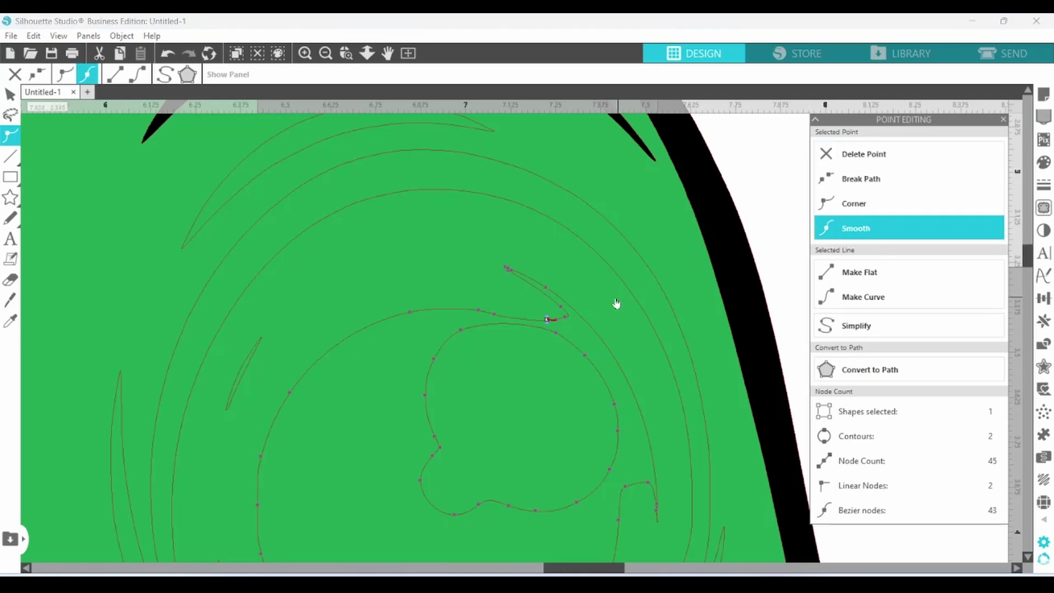
left_click(773, 221)
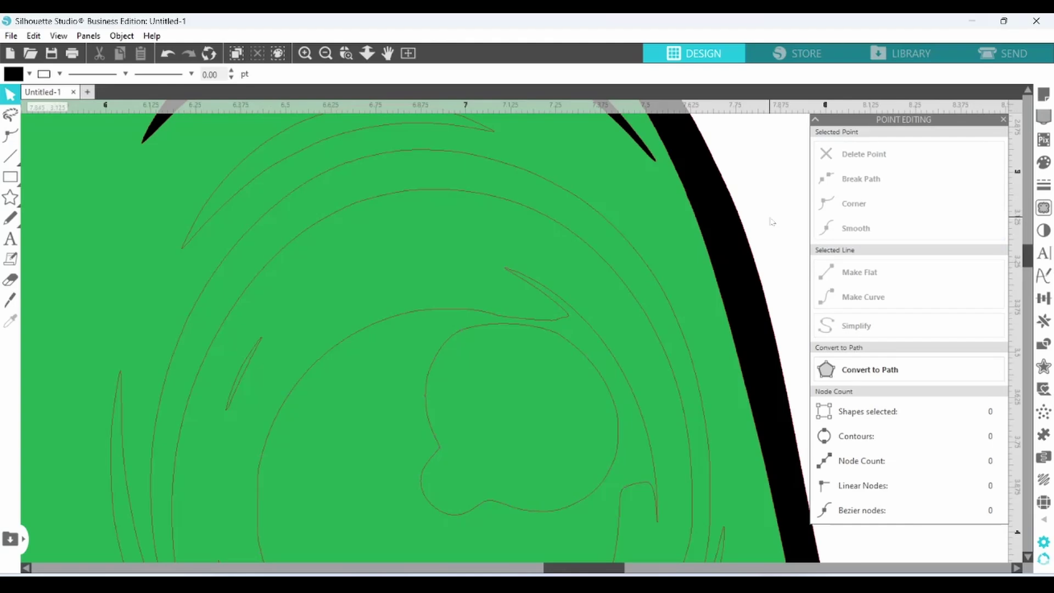
Release the eye swirl's compound path into separate shapes.
scroll(637, 275, "down", 2)
left_click(506, 324)
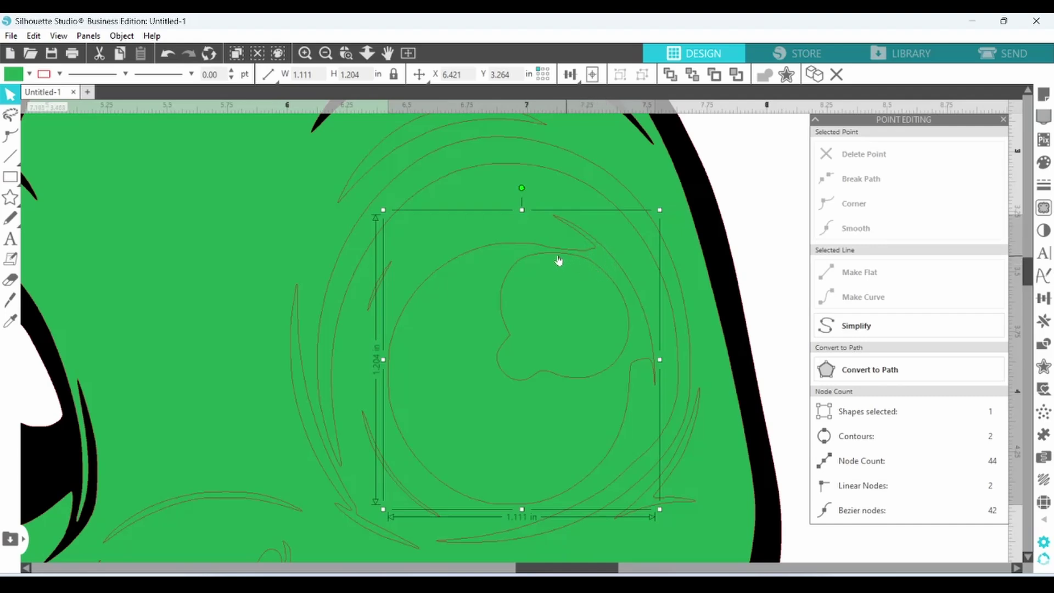
right_click(511, 337)
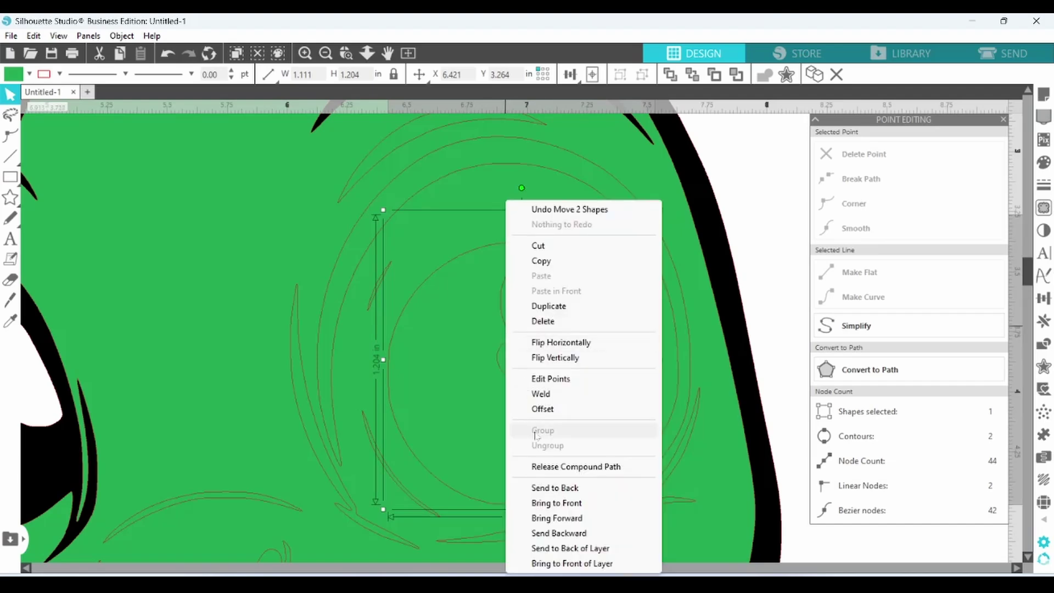
left_click(542, 467)
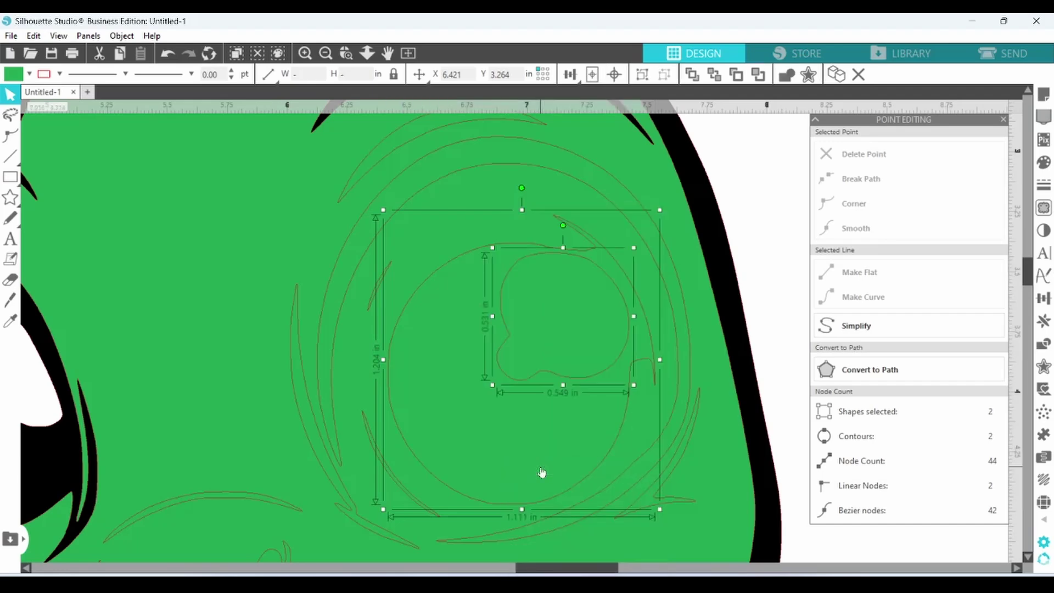
Fill the inner blob of the eye with white as a highlight.
left_click(610, 287)
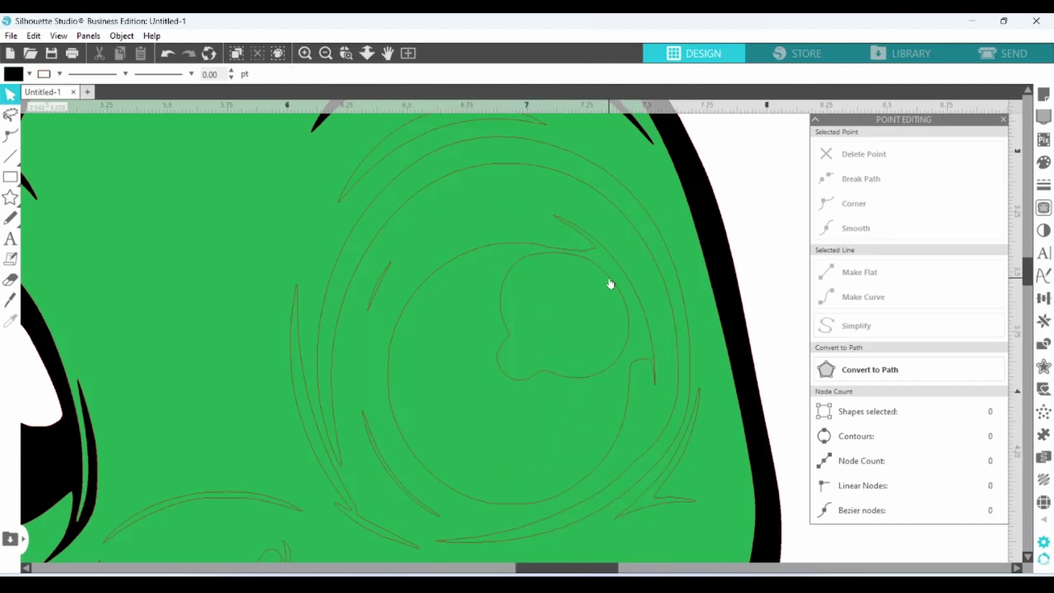
left_click(611, 284)
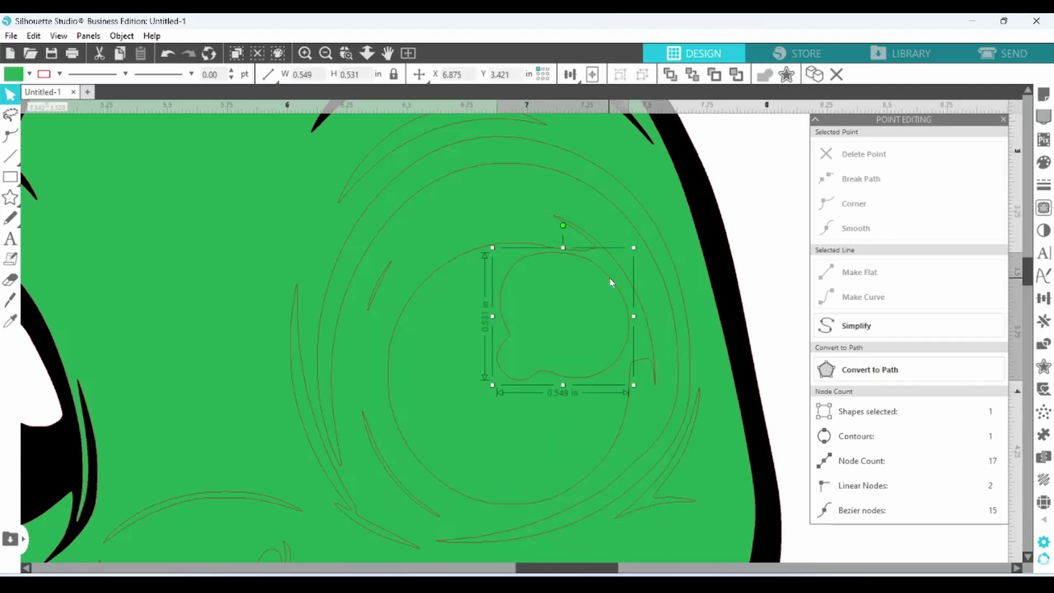
left_click(29, 74)
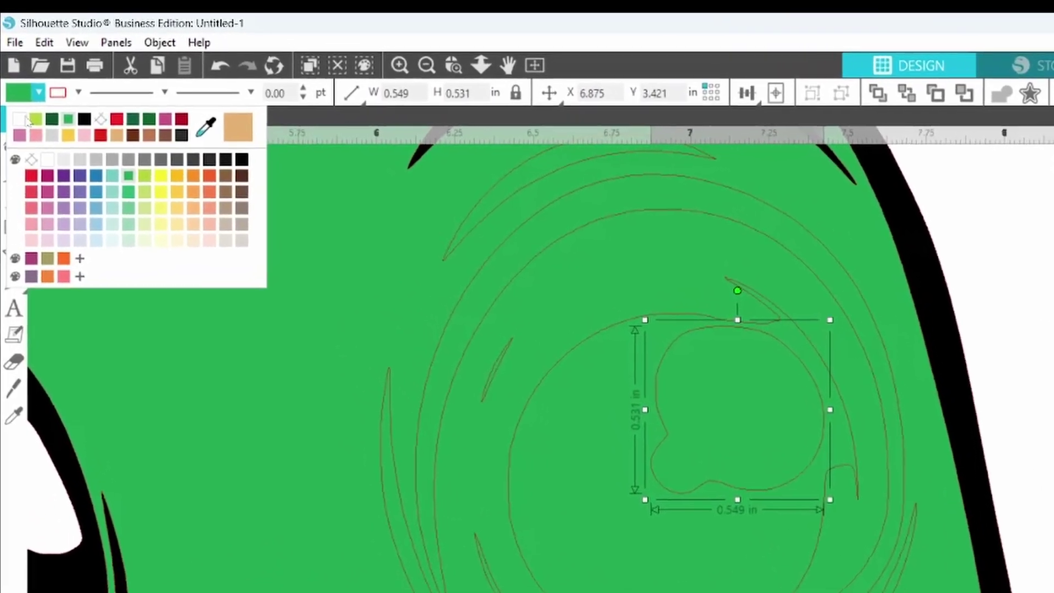
left_click(23, 119)
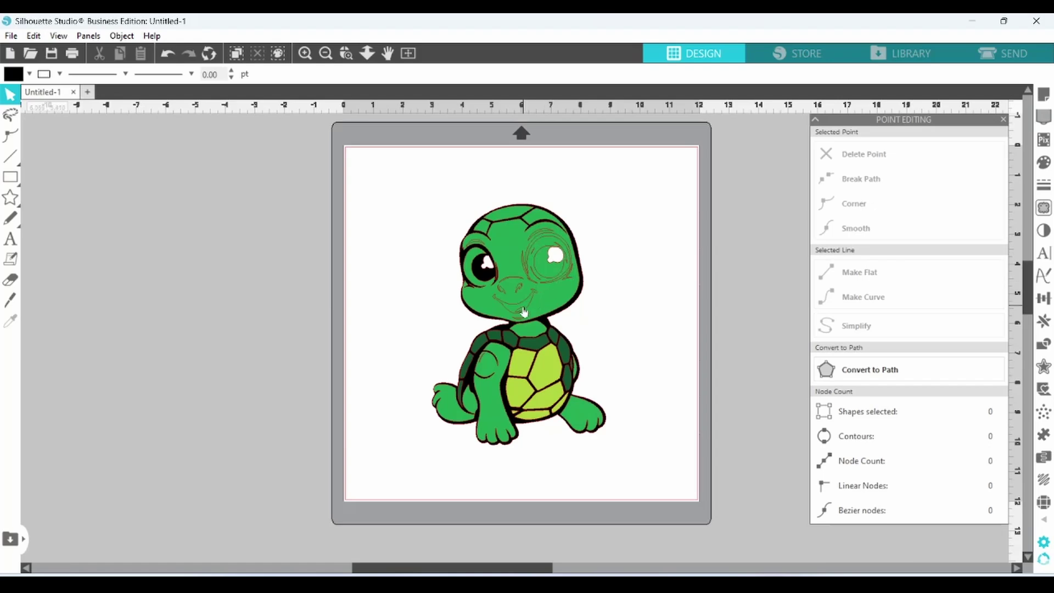
Fill the turtle's small mouth shape with red.
left_click(522, 306)
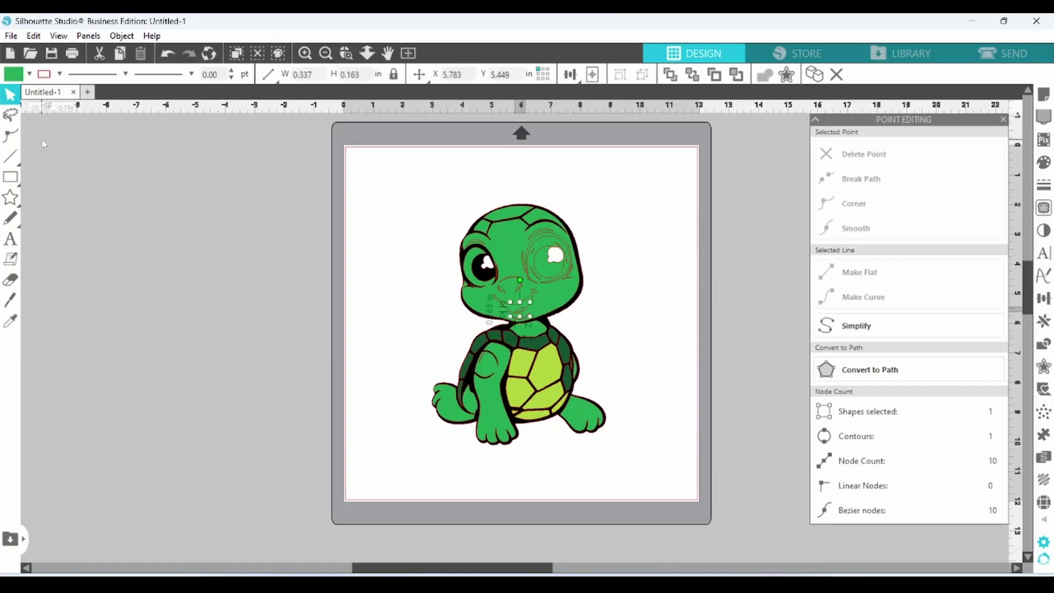
left_click(29, 75)
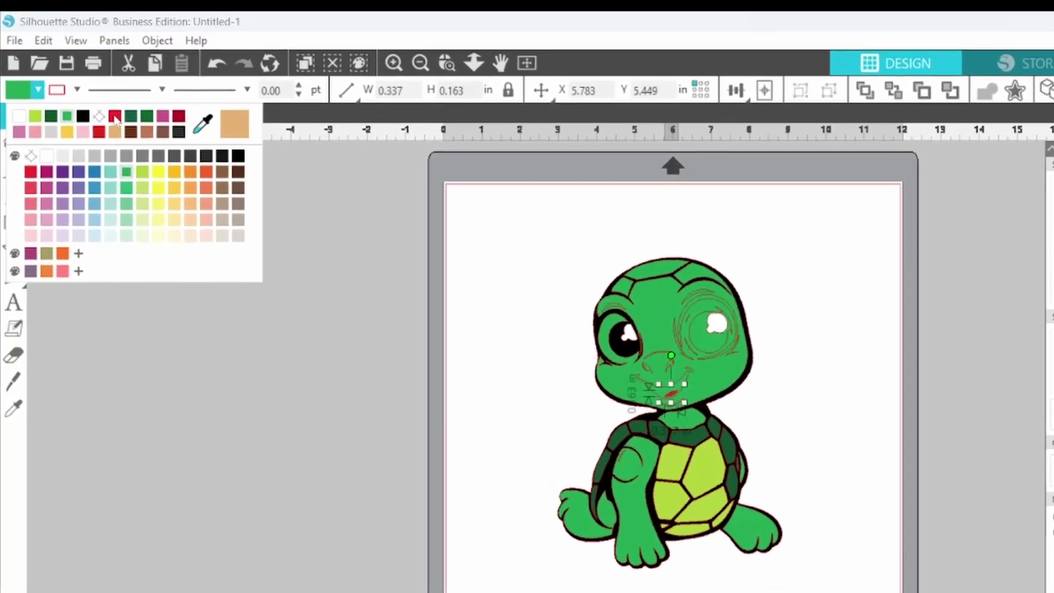
left_click(114, 117)
left_click(490, 378)
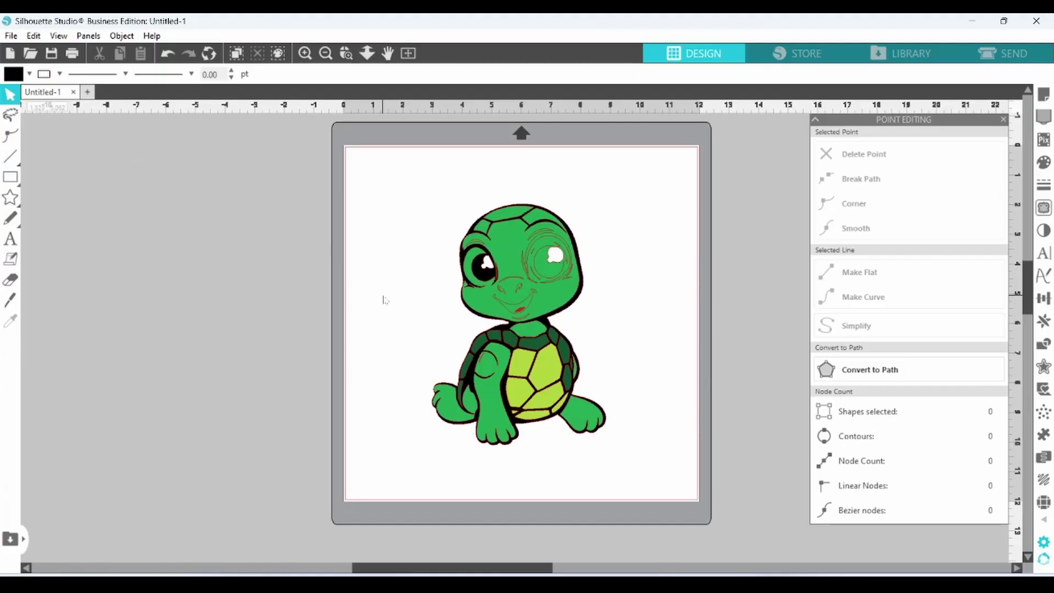
Select shapes by fill colour and group the medium-green shapes, then the dark-green shapes.
left_click(278, 54)
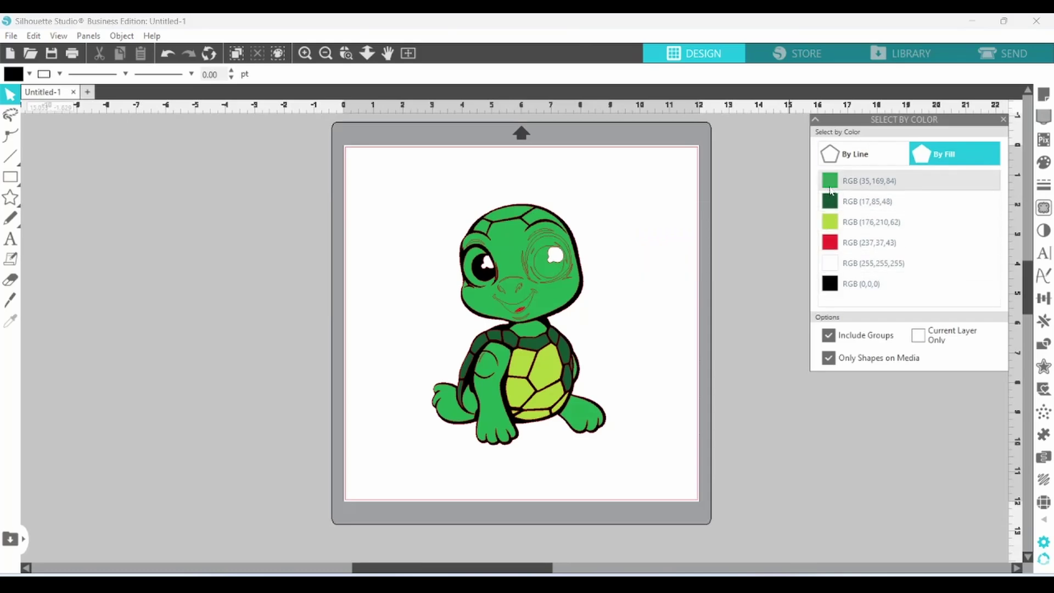
left_click(830, 189)
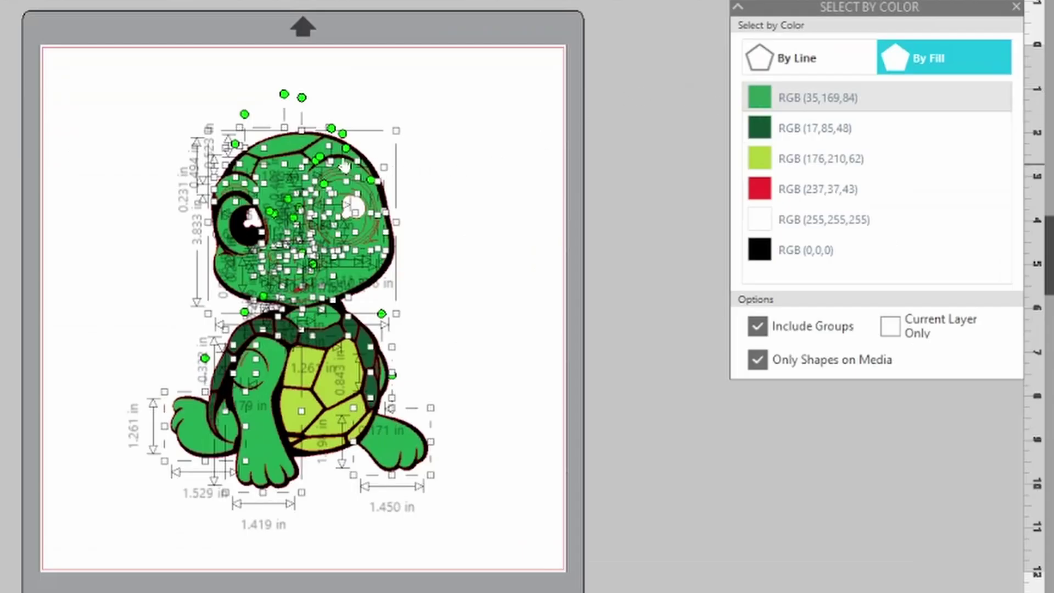
right_click(302, 148)
left_click(369, 473)
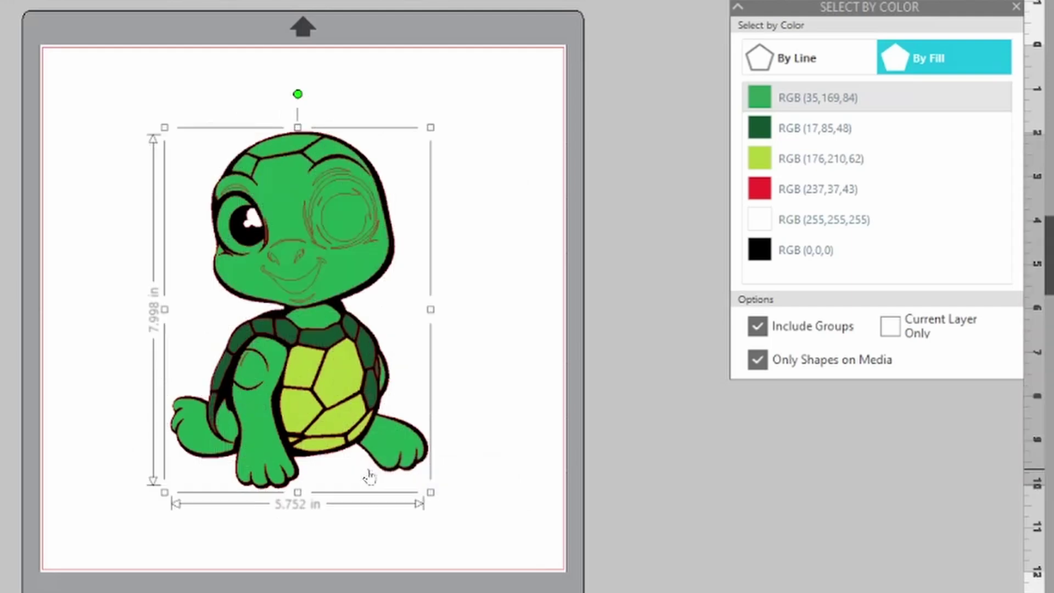
left_click(761, 129)
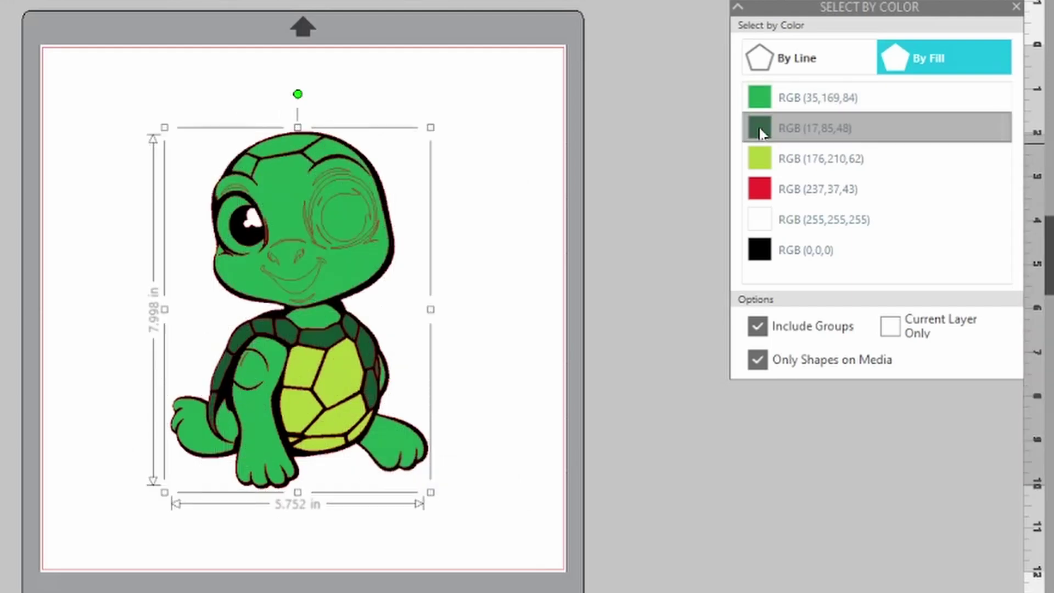
right_click(357, 329)
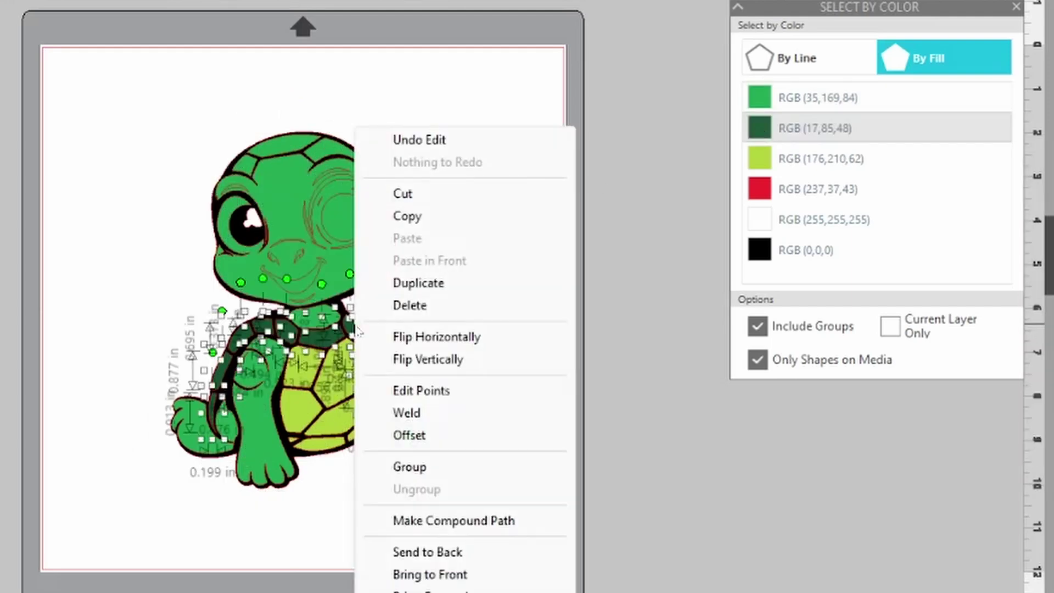
left_click(427, 474)
Group the light-green shell shapes, then the white highlight shapes of both eyes.
left_click(817, 159)
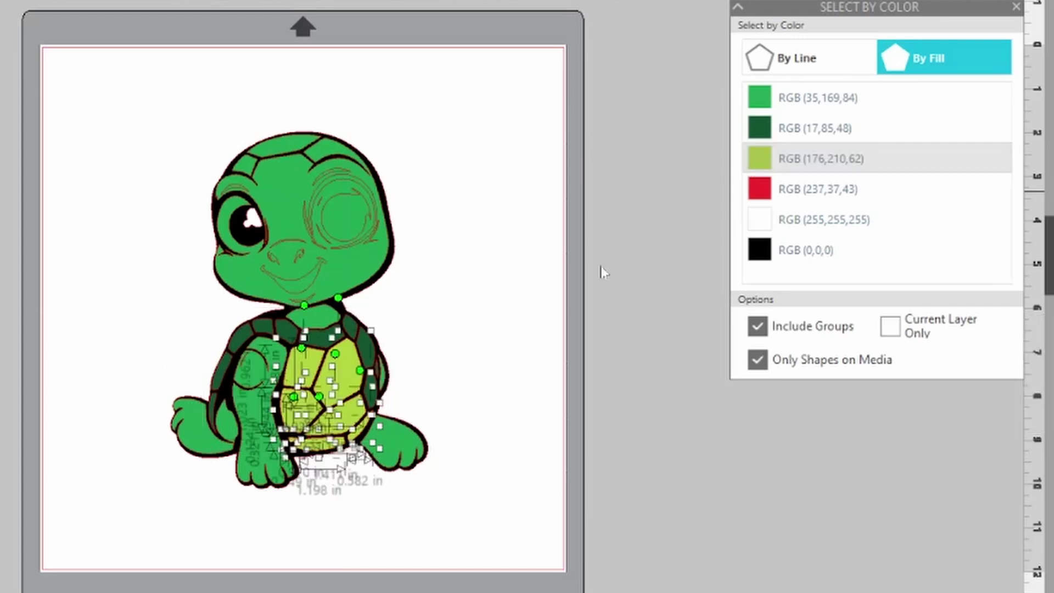
right_click(355, 426)
left_click(412, 208)
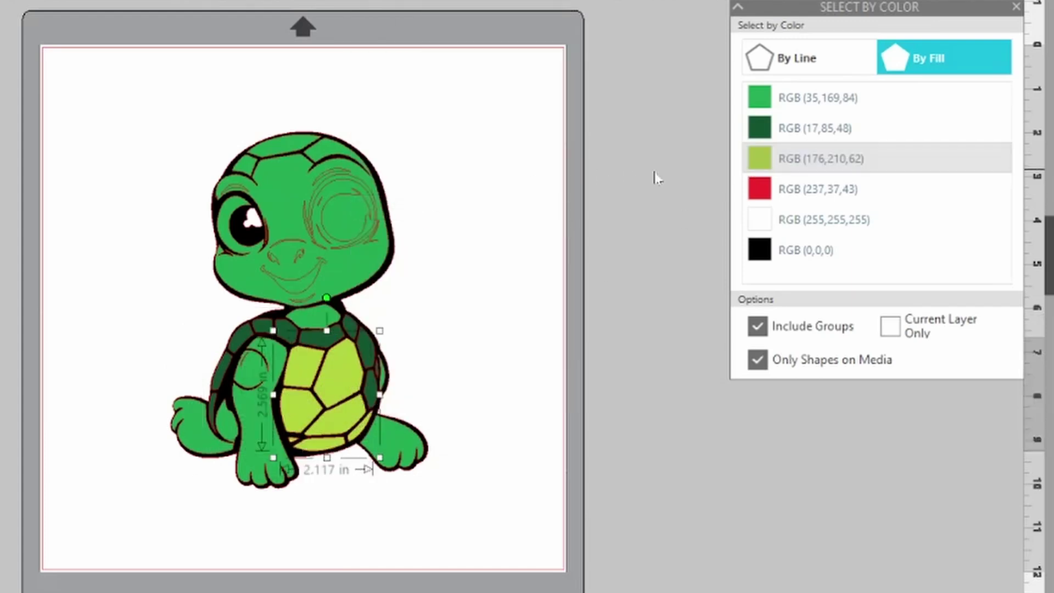
left_click(754, 219)
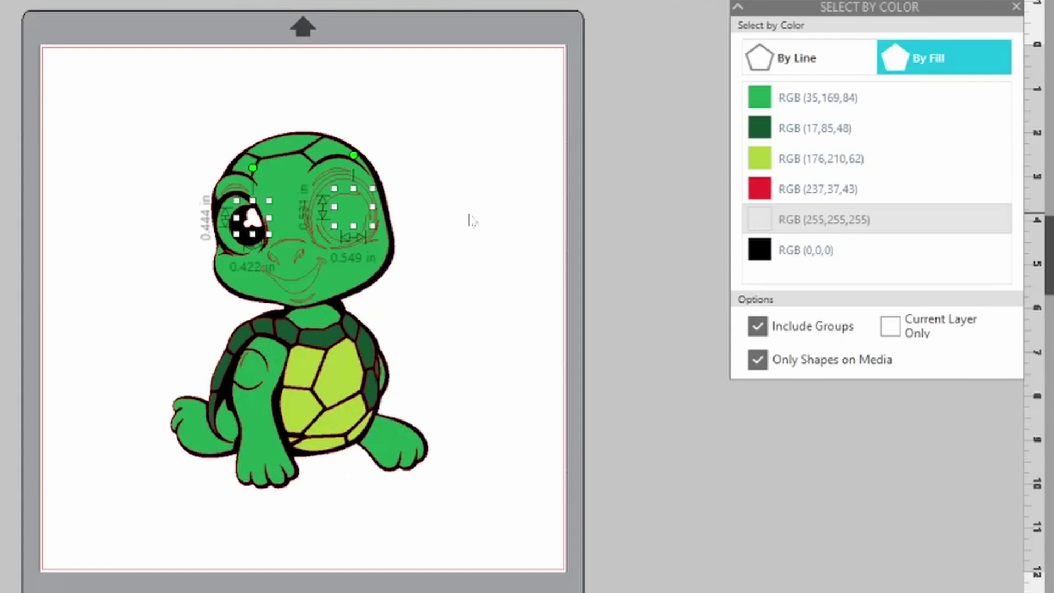
right_click(253, 224)
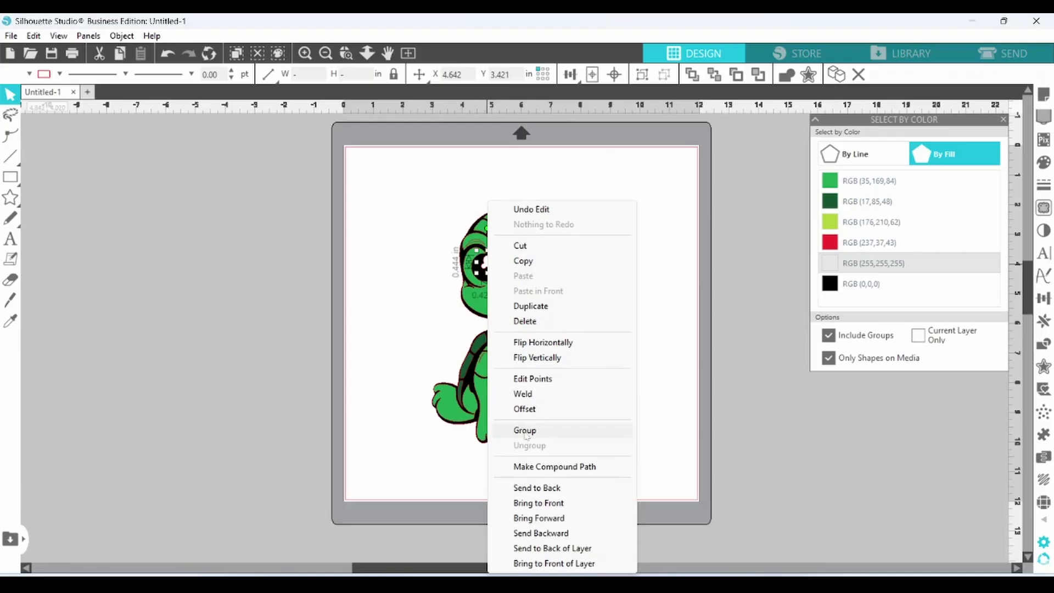
left_click(307, 468)
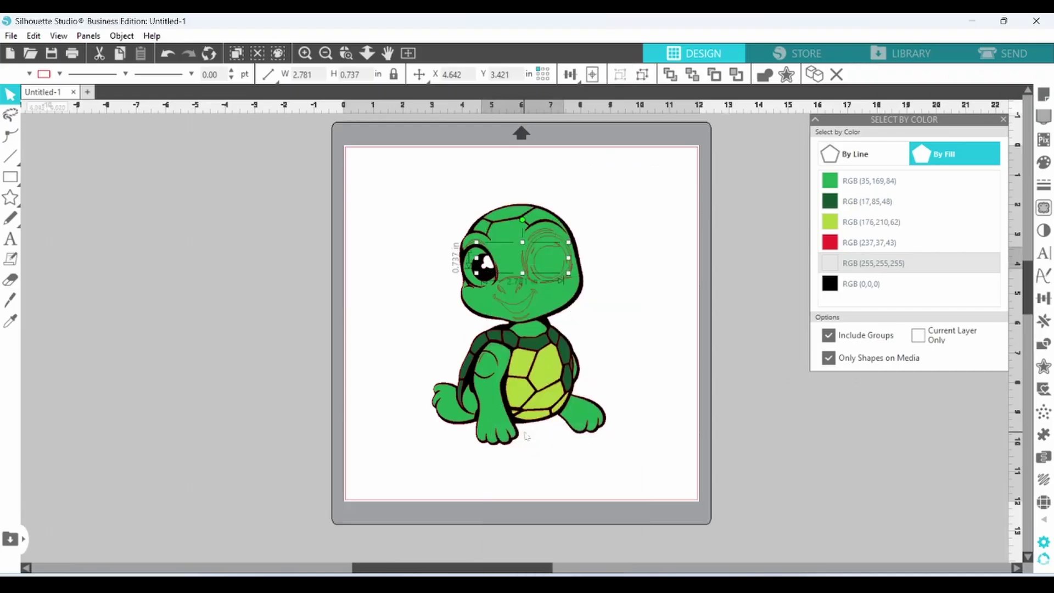
left_click(551, 438)
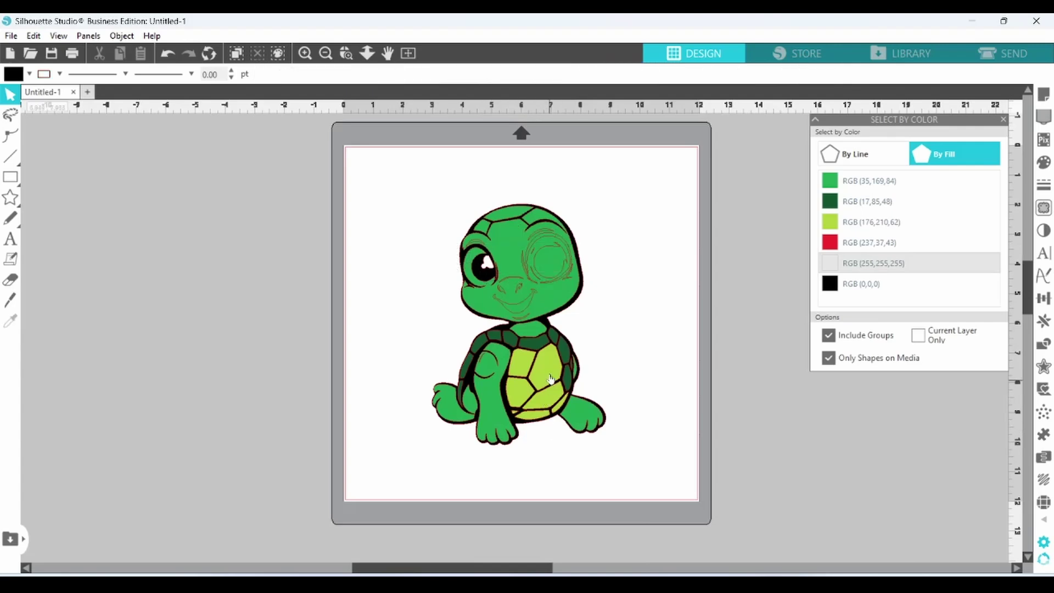
Move the light-green shell, black silhouette, dark-green shell and red piece off the mat.
left_click_drag(551, 377, 278, 391)
left_click_drag(528, 396, 152, 412)
left_click_drag(565, 362, 310, 366)
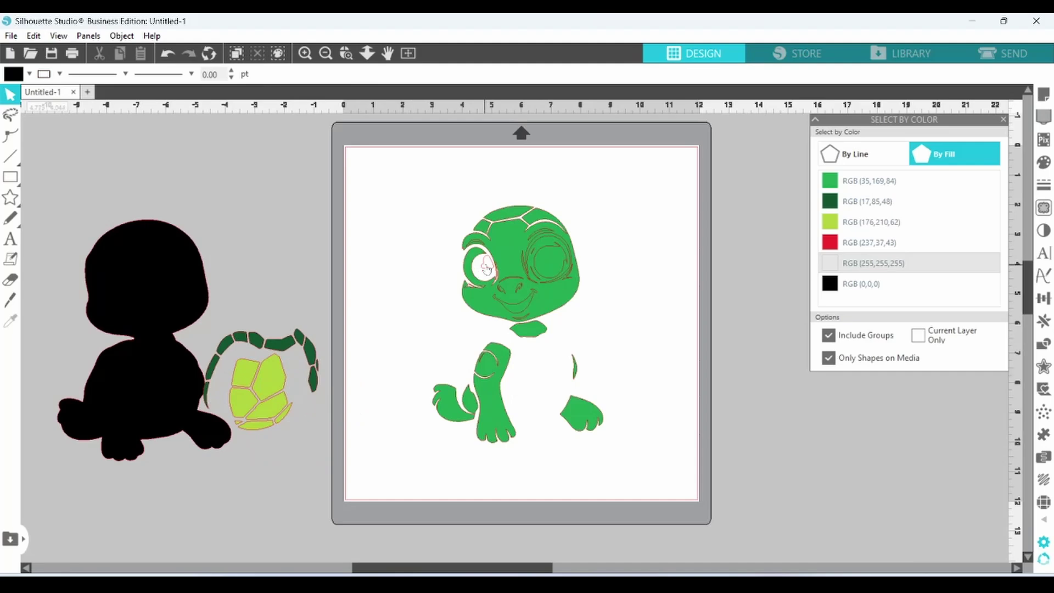
left_click(512, 323)
left_click_drag(512, 323, 264, 311)
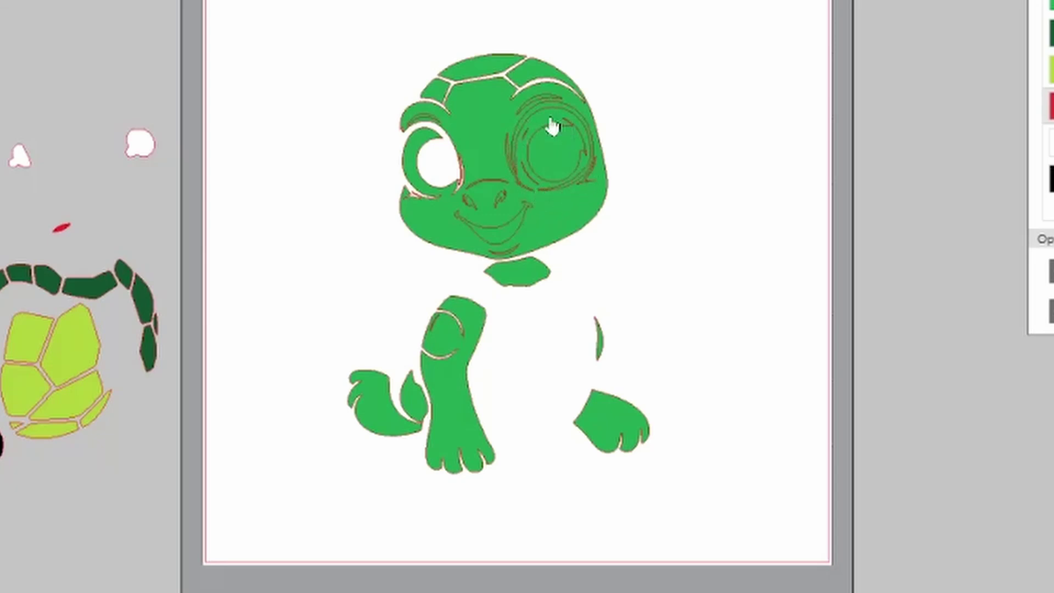
Make the remaining green turtle parts one compound path filled green.
right_click(536, 135)
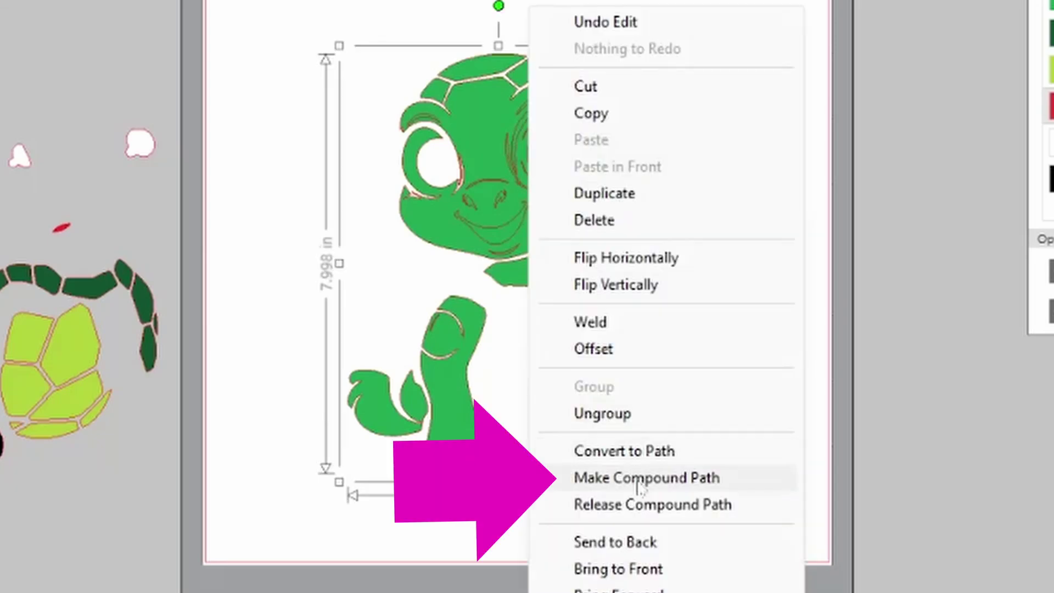
left_click(640, 478)
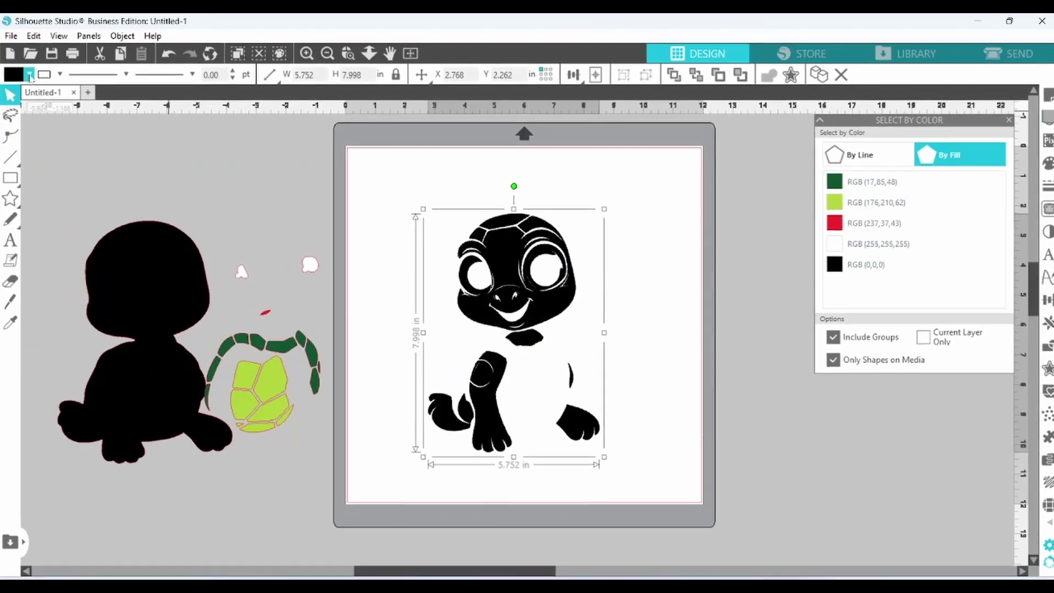
left_click(30, 75)
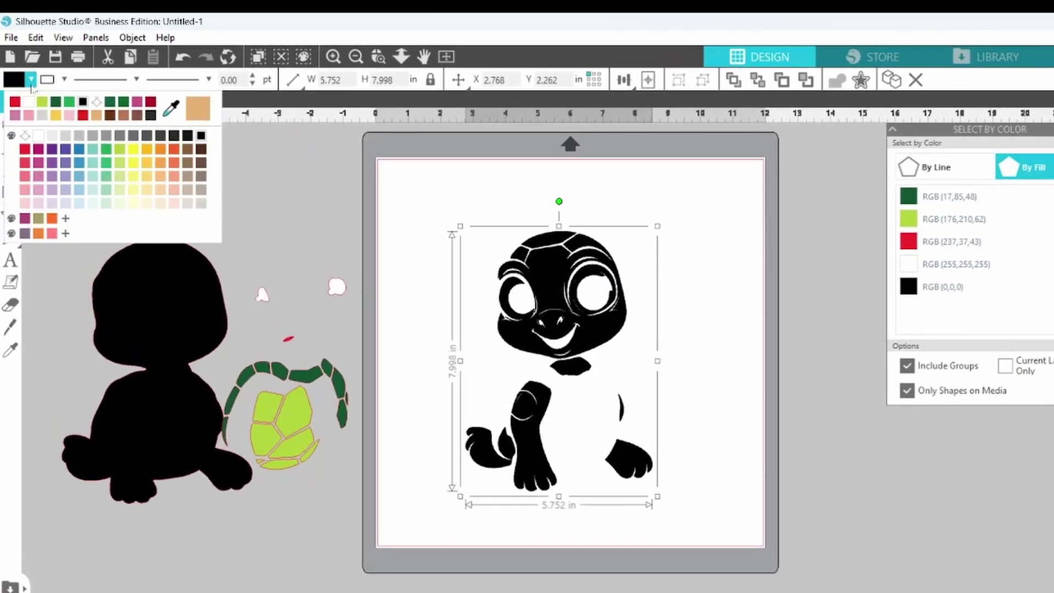
left_click(69, 101)
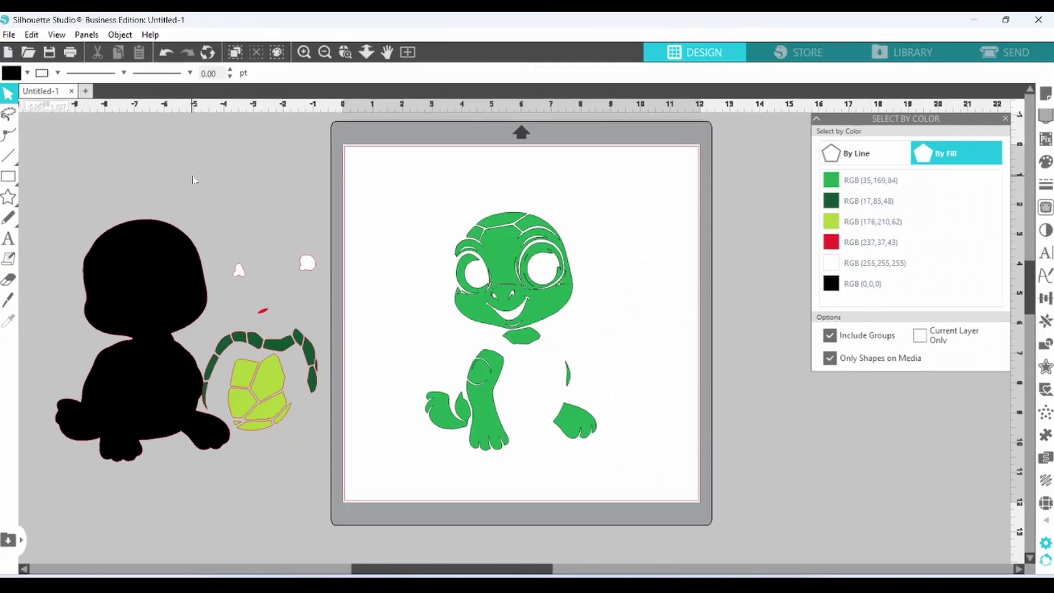
Place the black silhouette back on the mat behind the green turtle.
left_click_drag(173, 264, 541, 246)
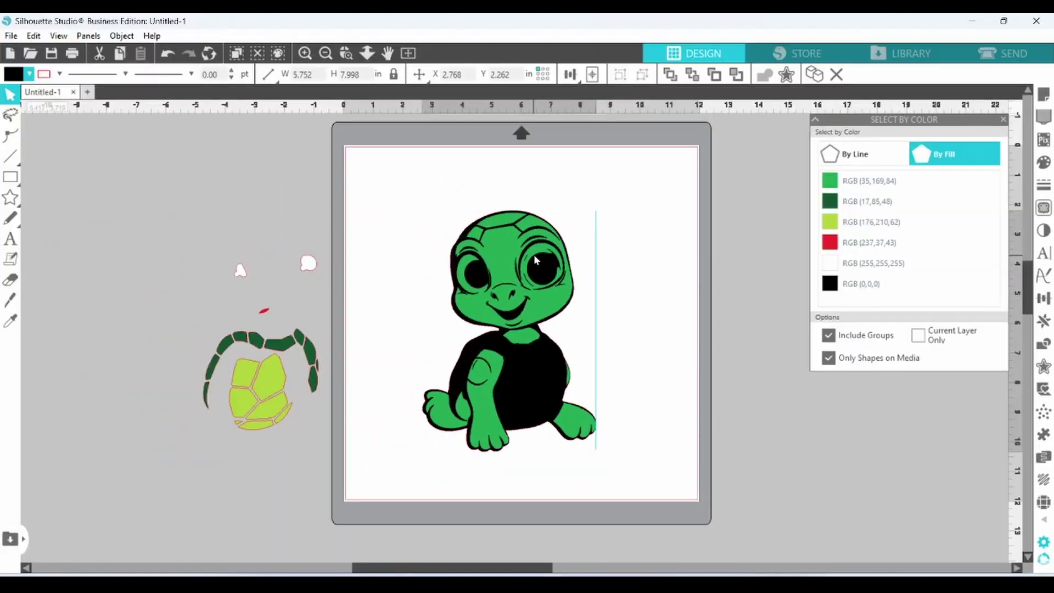
left_click_drag(538, 257, 536, 258)
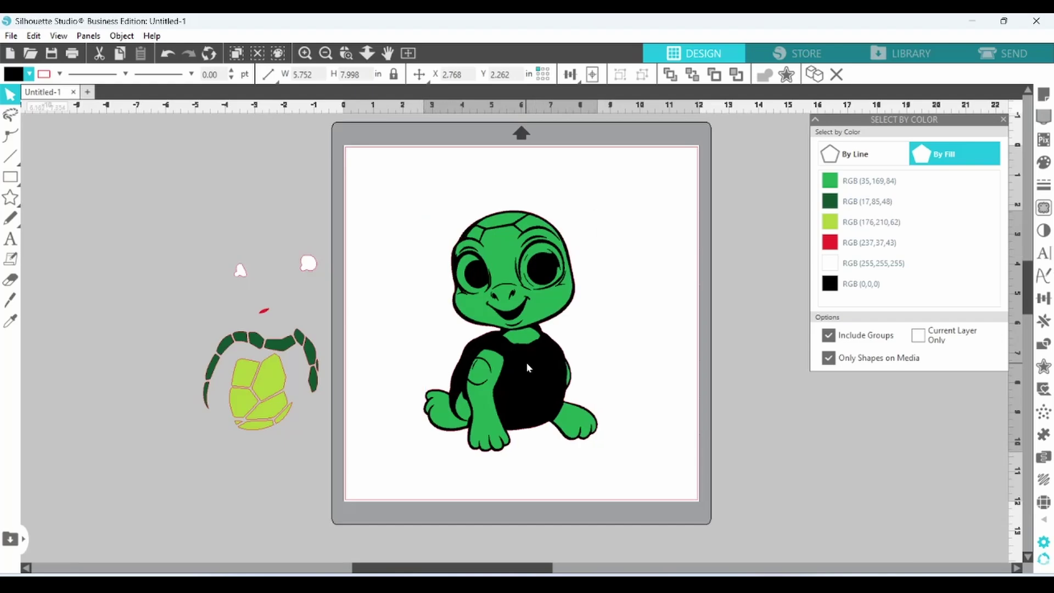
left_click_drag(501, 360, 88, 321)
left_click(214, 257)
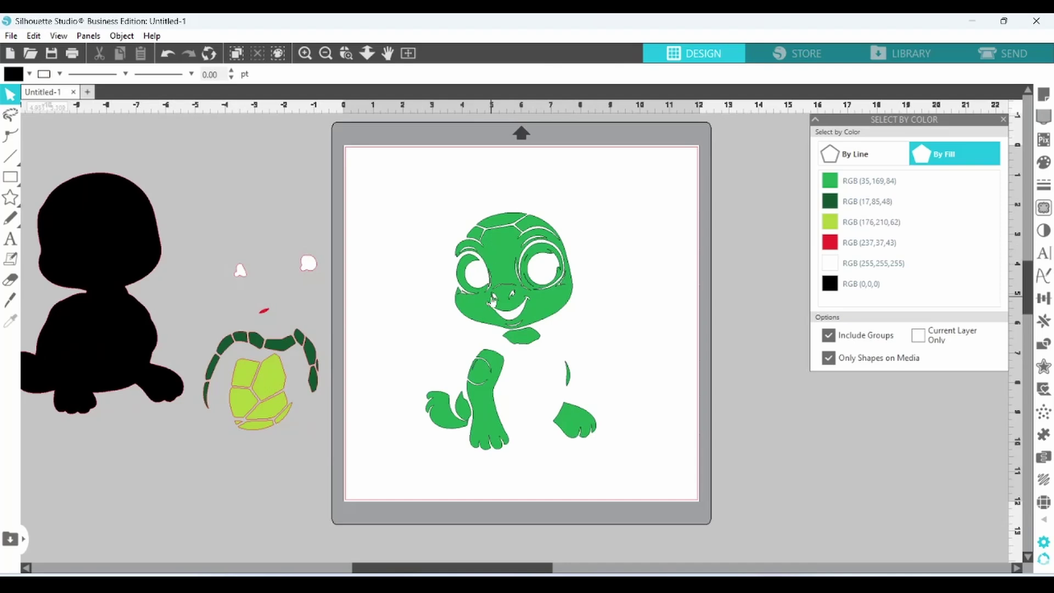
left_click_drag(82, 321, 494, 358)
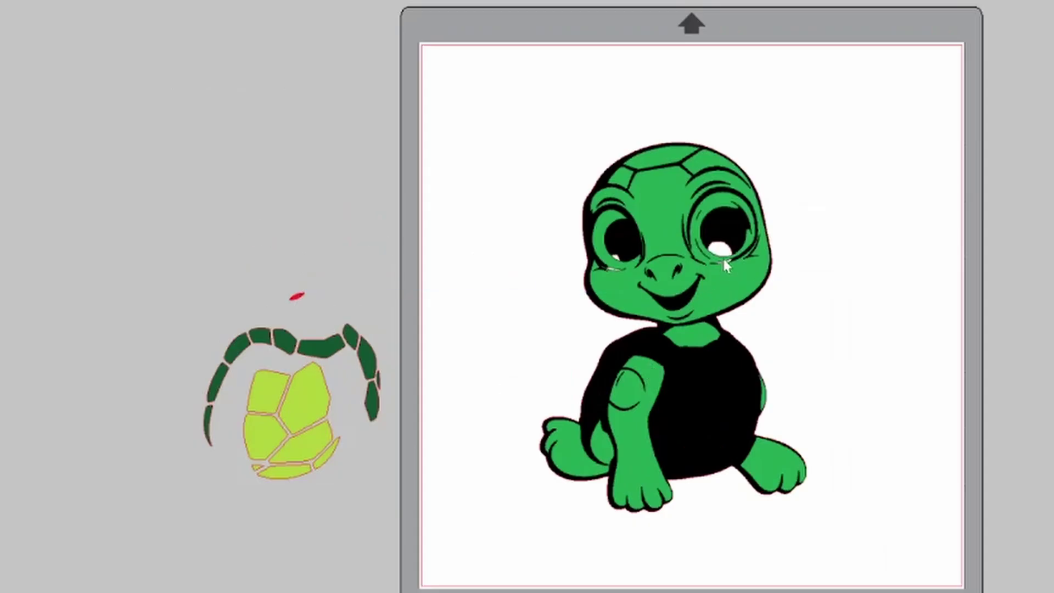
Position the eye highlights, shell rim and plastron, and put the red tongue behind the mouth.
left_click_drag(542, 285, 552, 270)
left_click_drag(372, 356, 749, 367)
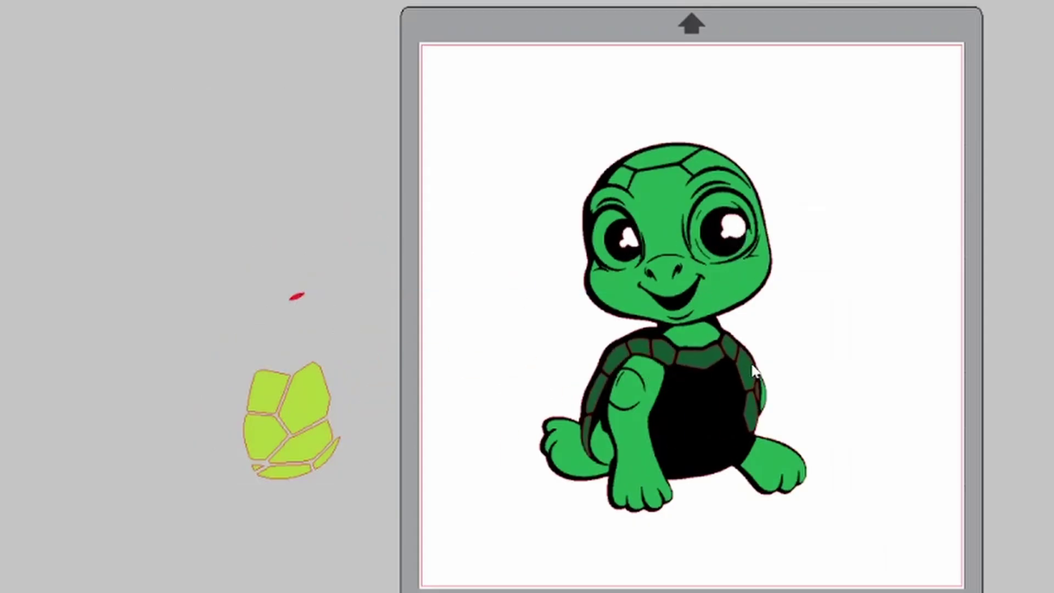
left_click_drag(308, 402, 709, 407)
right_click(296, 297)
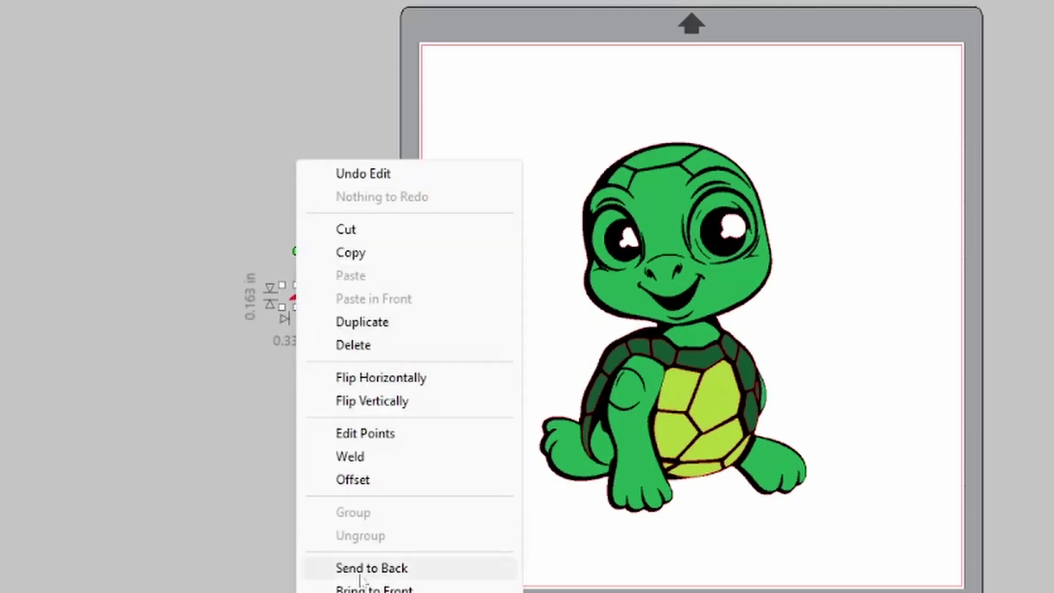
left_click(440, 587)
left_click_drag(296, 296, 677, 301)
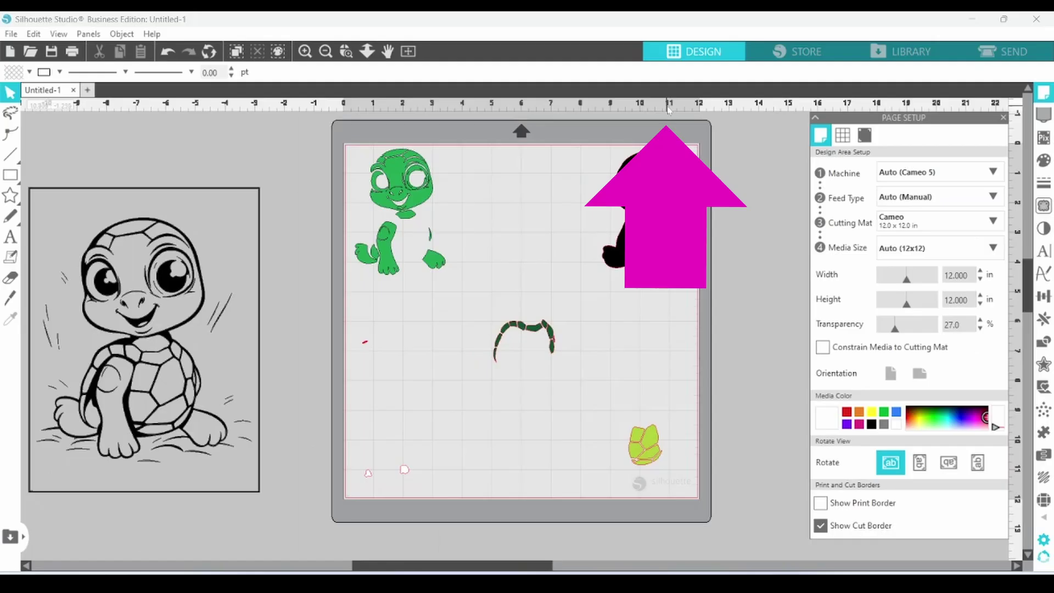
Add horizontal and vertical guides crossing at the mat's centre to form quadrants.
left_click_drag(668, 108, 686, 323)
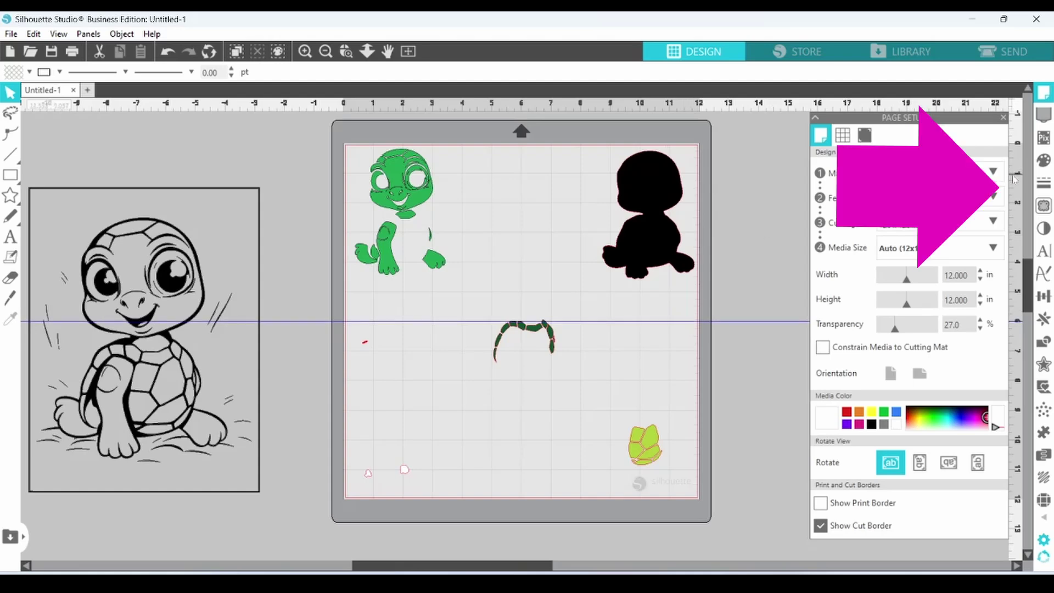
left_click_drag(1015, 180, 521, 200)
left_click_drag(431, 196, 425, 195)
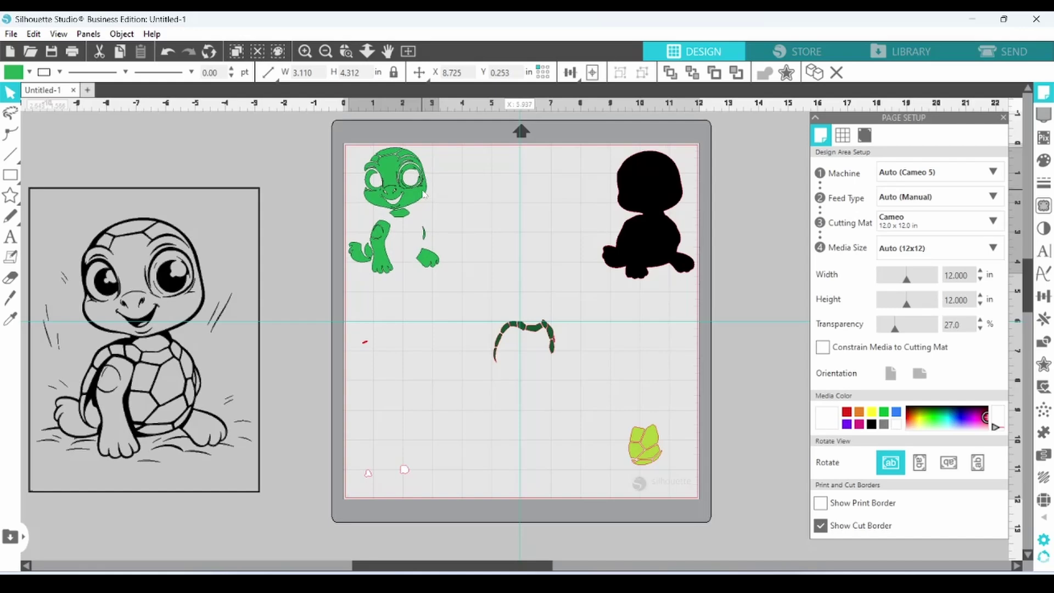
left_click(424, 195)
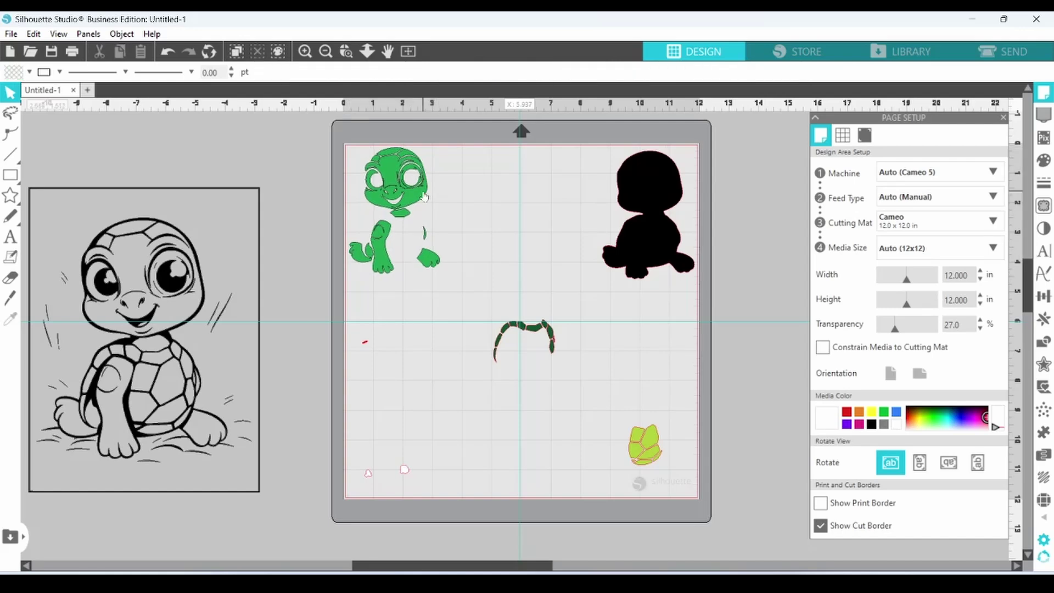
Nudge the black turtle silhouette slightly upward.
left_click(644, 224)
left_click_drag(643, 222, 643, 218)
key("Escape")
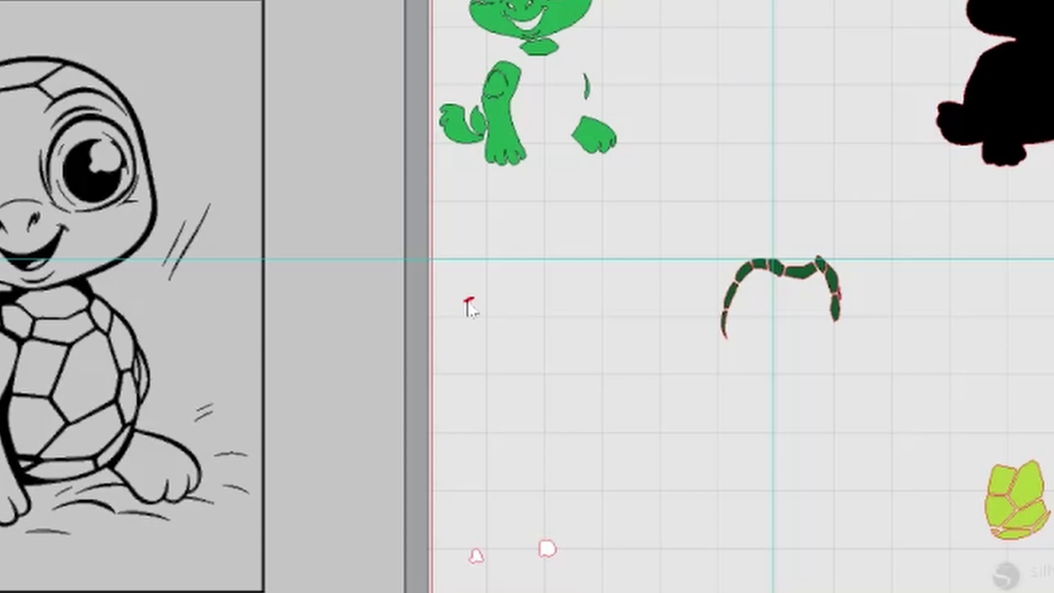
Shift the red piece and shell rim, tuck the plastron bottom-right, and go to Send.
left_click_drag(471, 303, 459, 291)
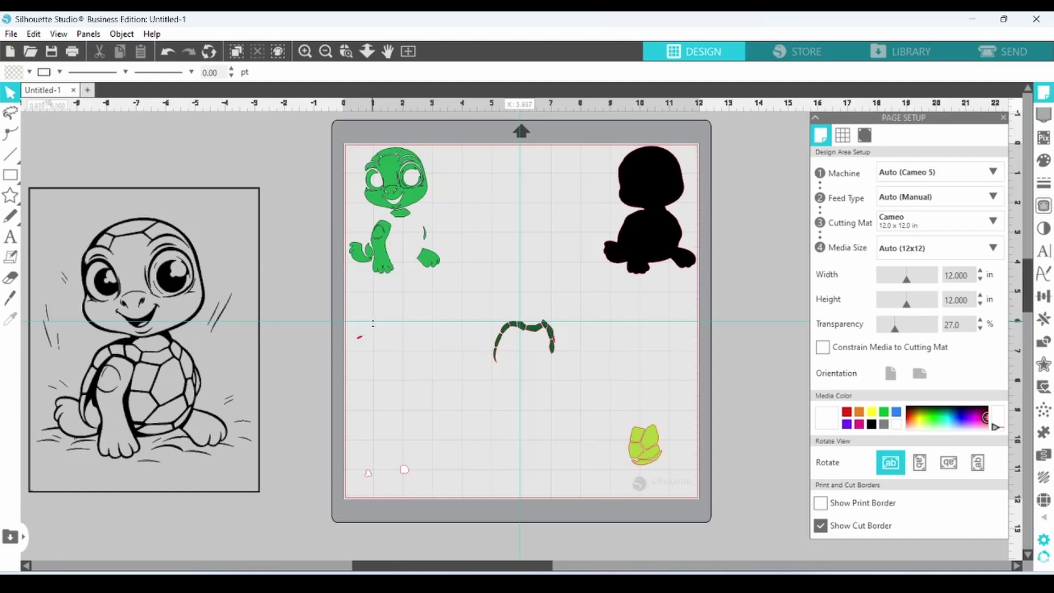
left_click_drag(498, 349, 534, 359)
left_click(534, 360)
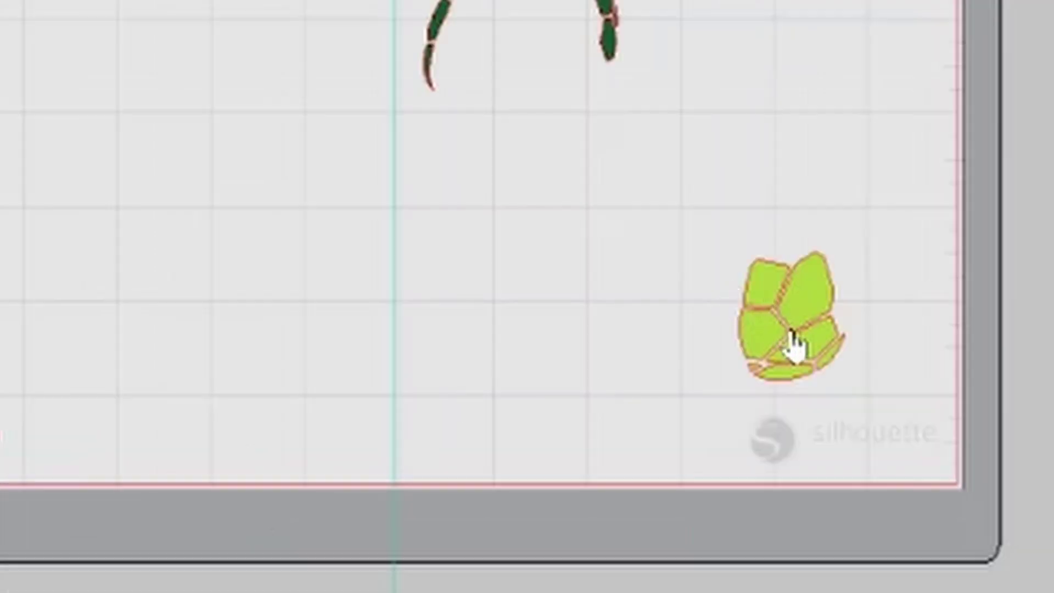
left_click_drag(789, 342, 878, 417)
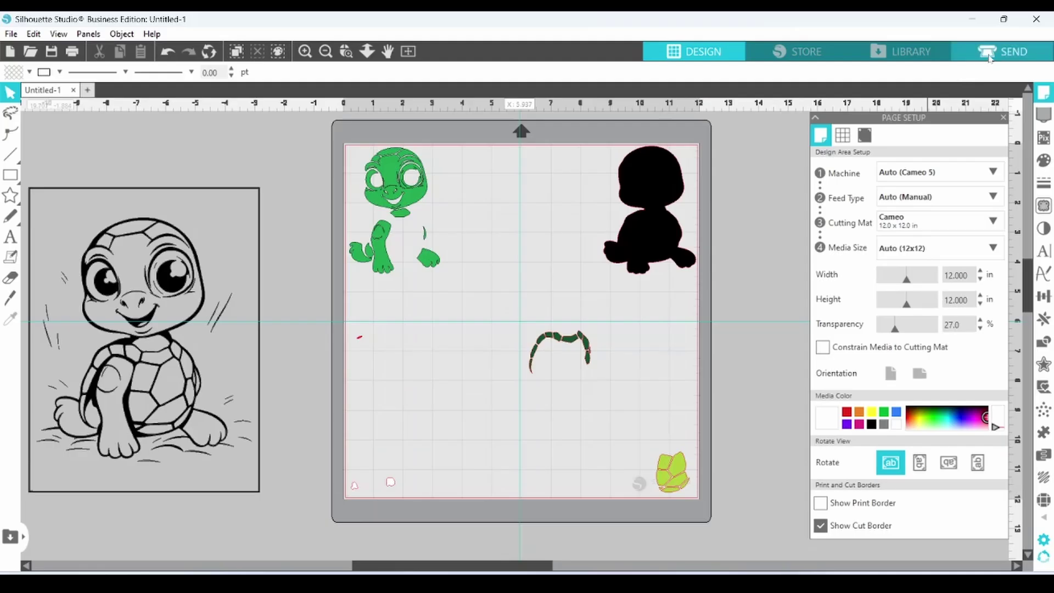
left_click(991, 54)
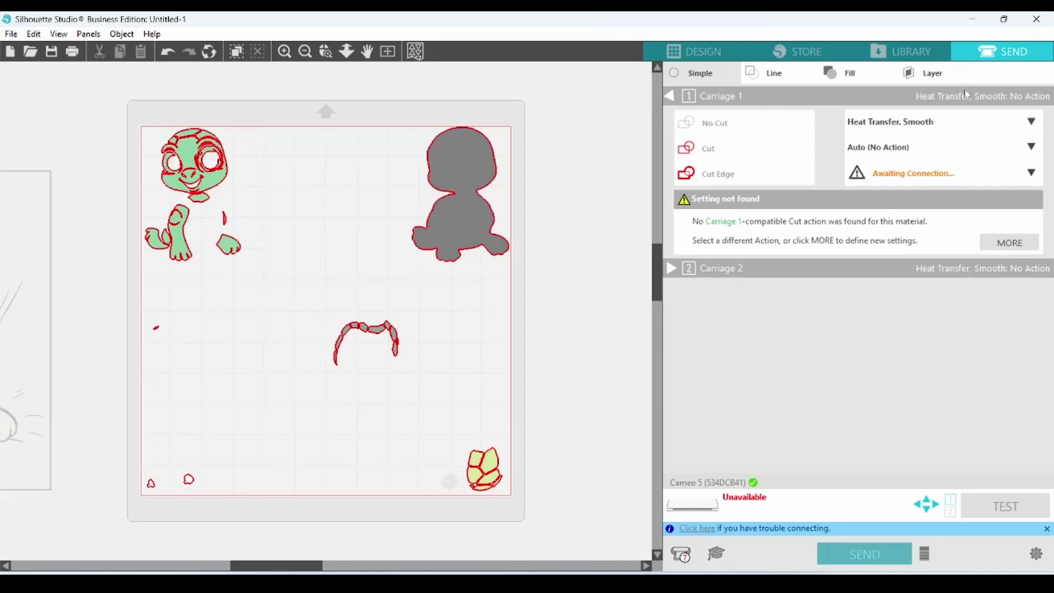
Choose Vinyl, Matte as the Carriage 1 cutting material.
left_click(1032, 123)
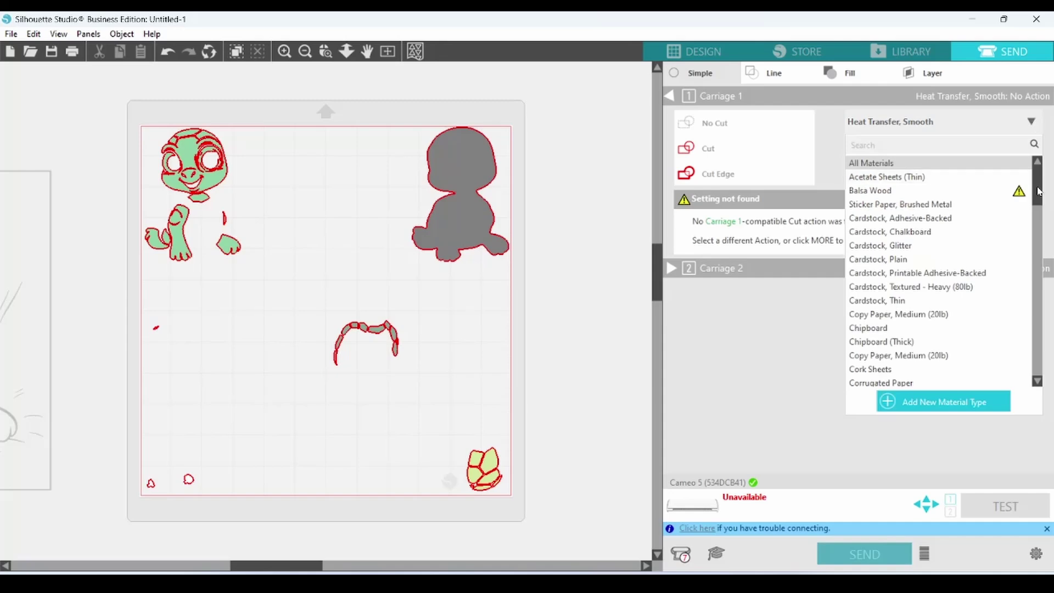
left_click_drag(1039, 189, 1040, 324)
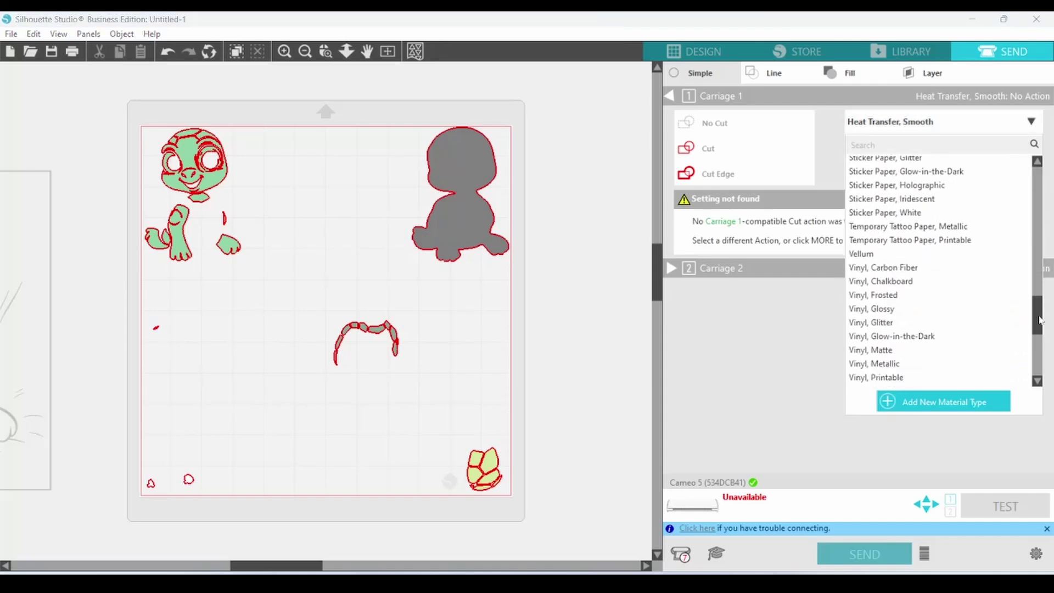
left_click(891, 355)
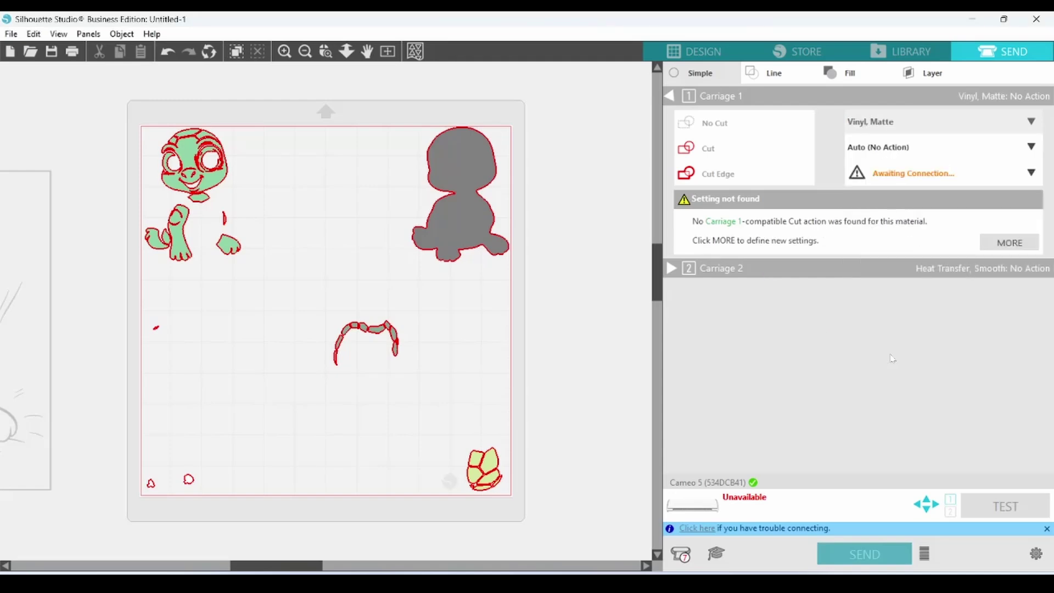